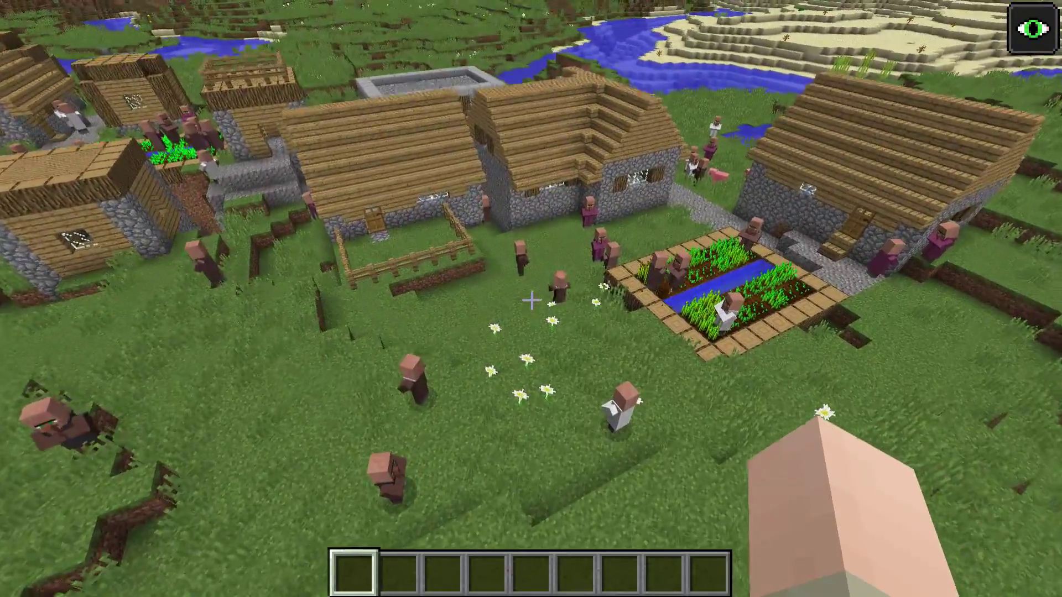
# Move forward toward the village of wooden houses, crop farms and river.
pyautogui.press('w')
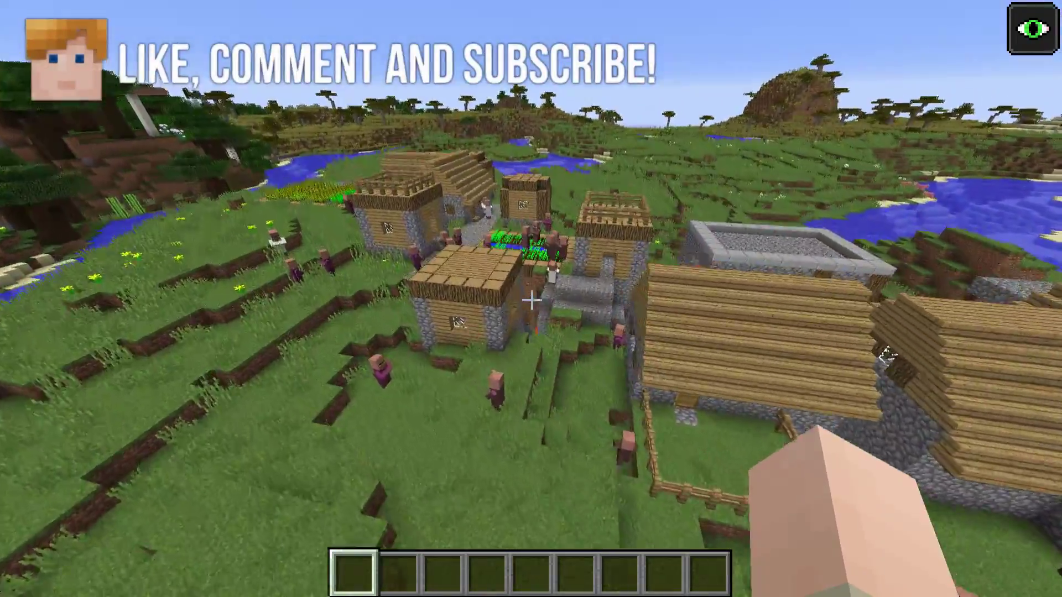
# Circle and descend over the village with the coordinate and facing readout shown.
pyautogui.press('a')
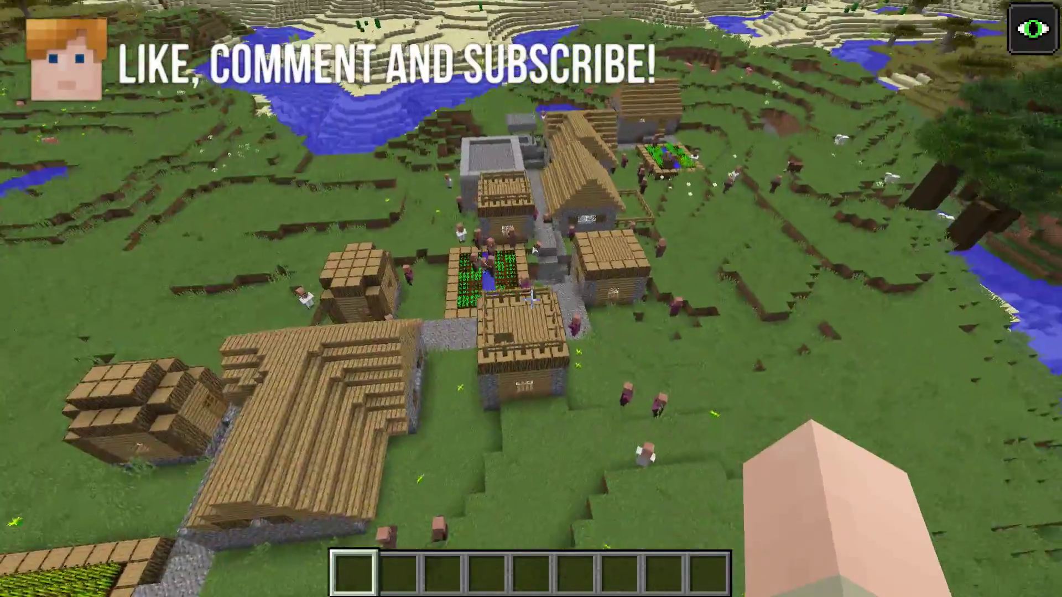
pyautogui.press('s')
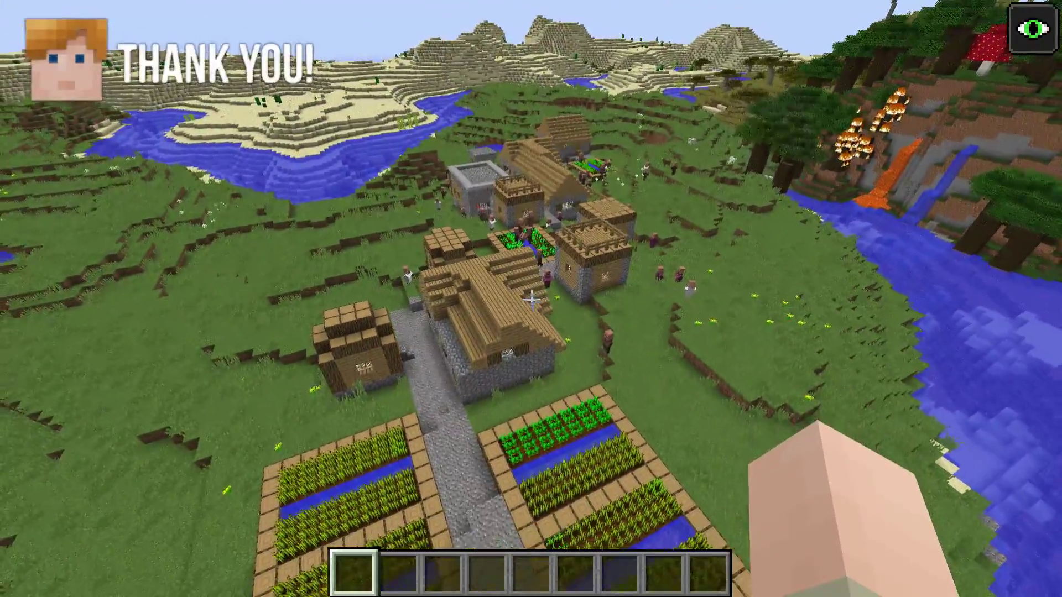
pyautogui.press('w')
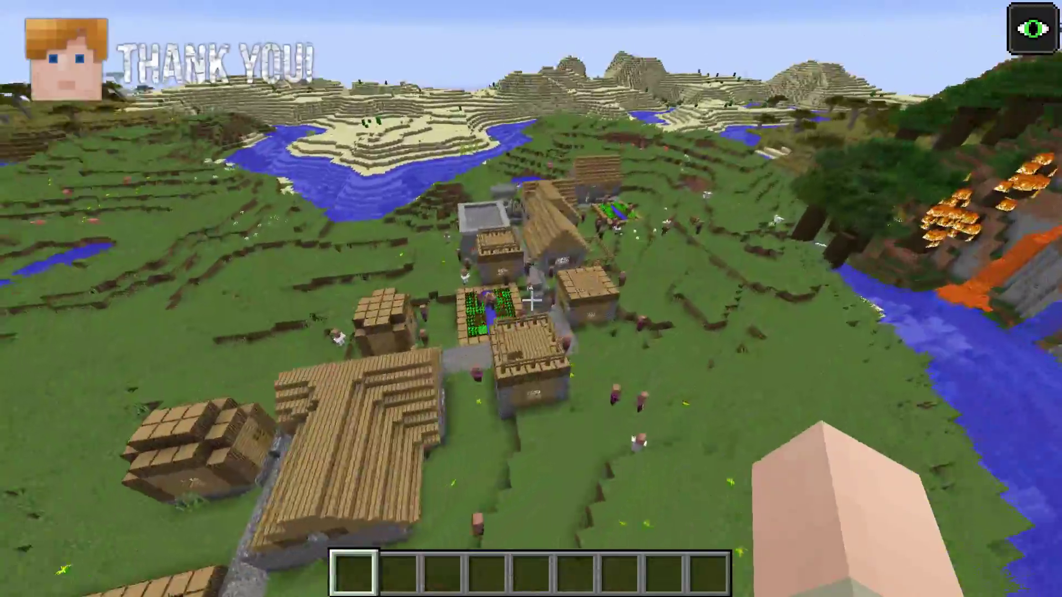
pyautogui.press('w')
pyautogui.press('F3')
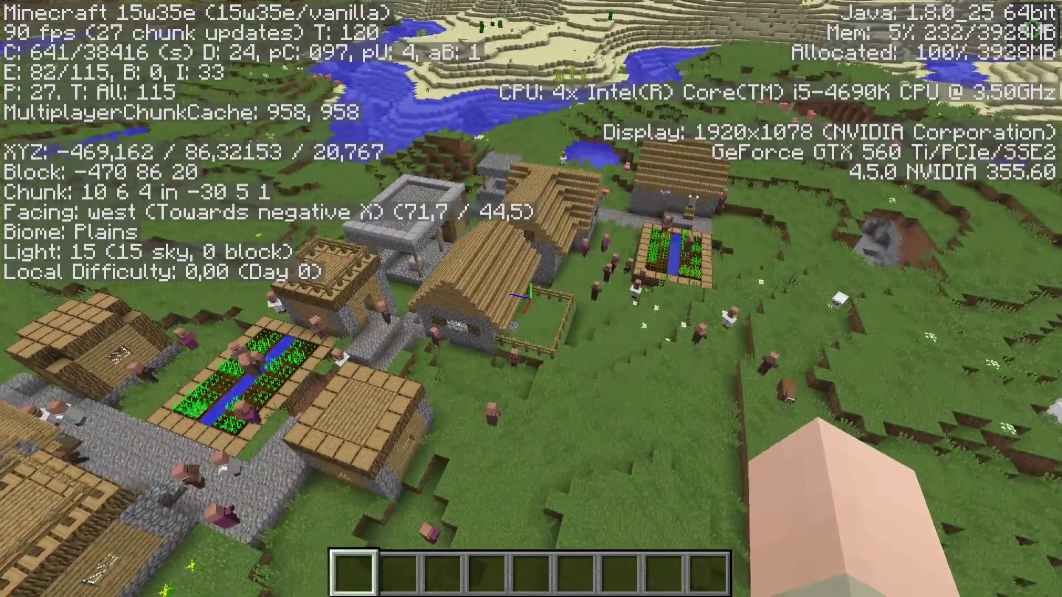
pyautogui.press('w')
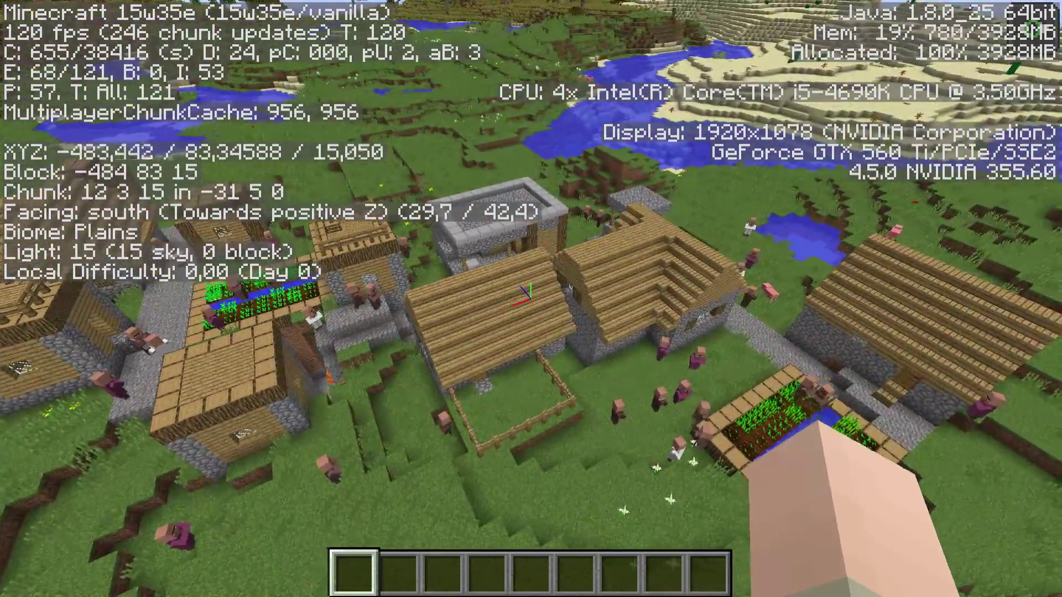
pyautogui.press('shift')
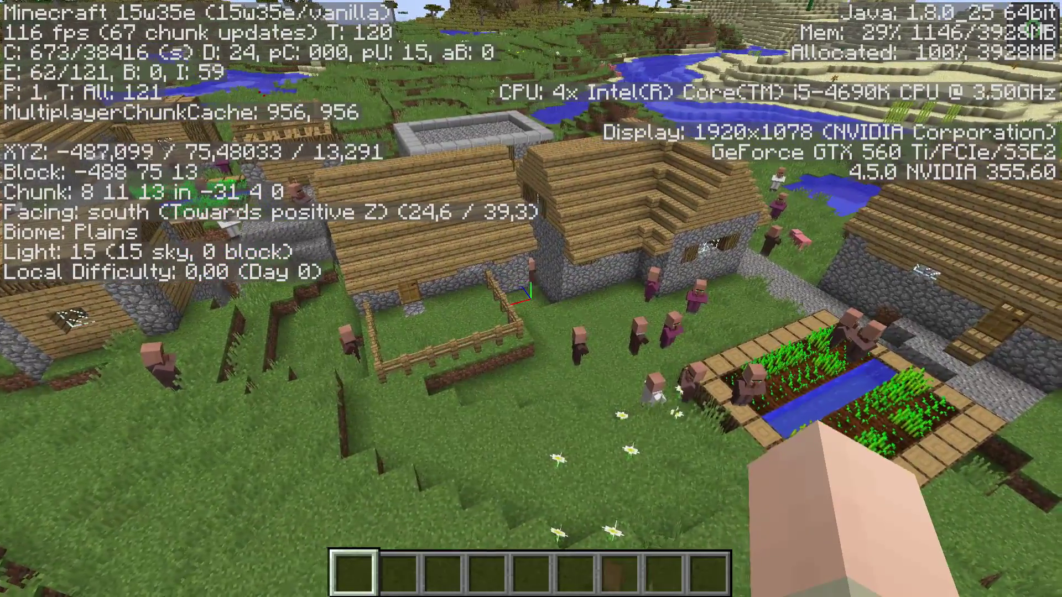
# Review recent chat commands, rise to the path's end point, then hide the readout.
pyautogui.press('t')
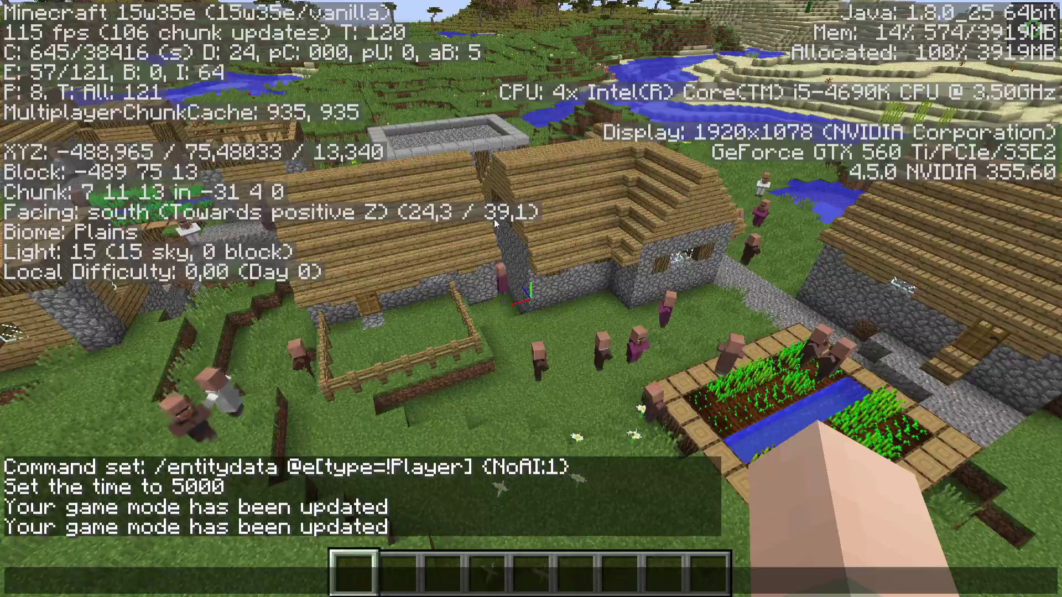
pyautogui.press('Escape')
pyautogui.press('w')
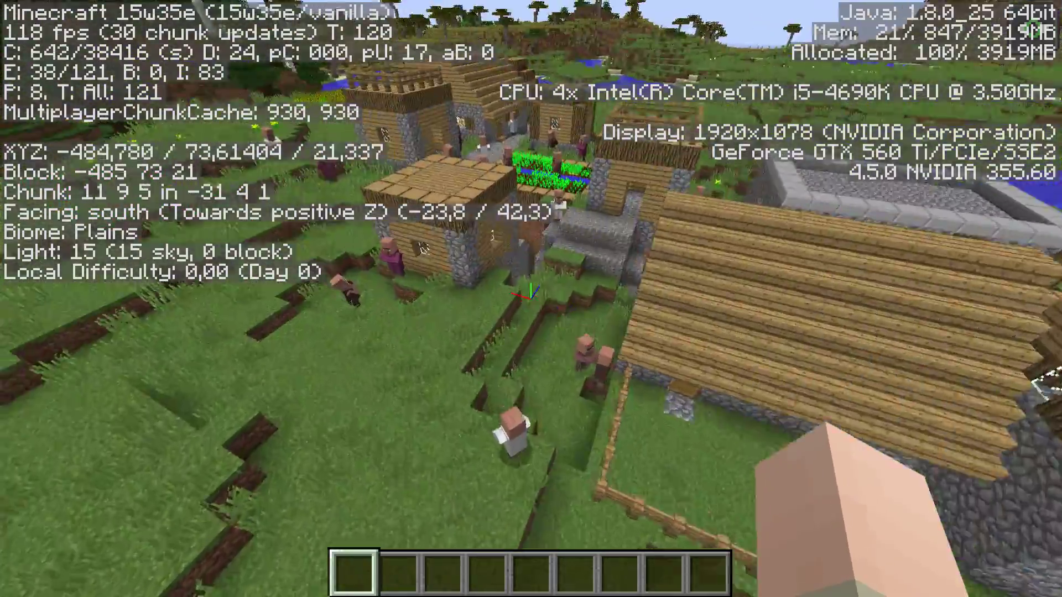
pyautogui.press('space')
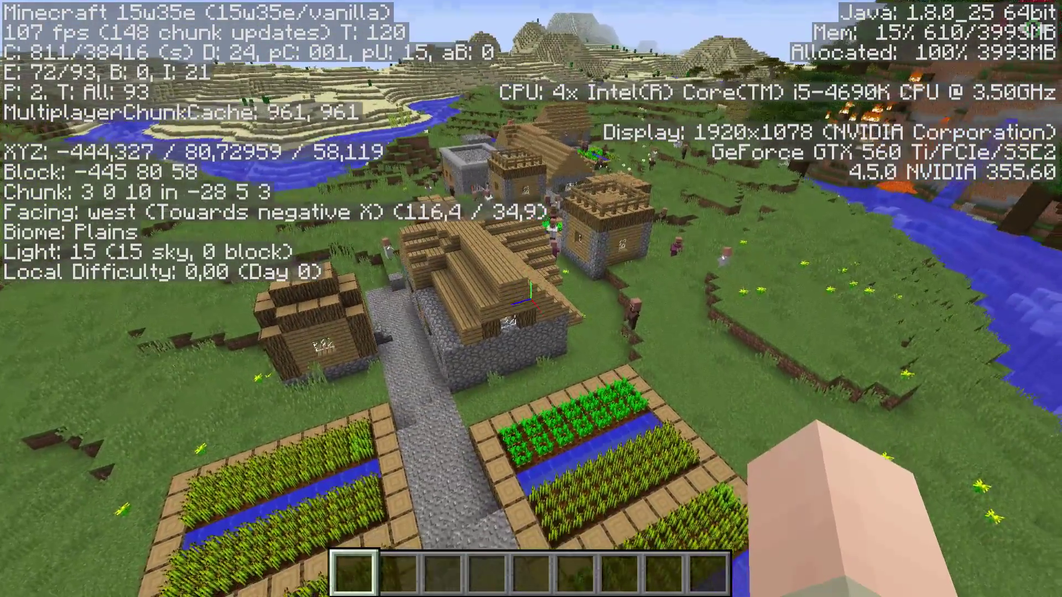
pyautogui.press('F3')
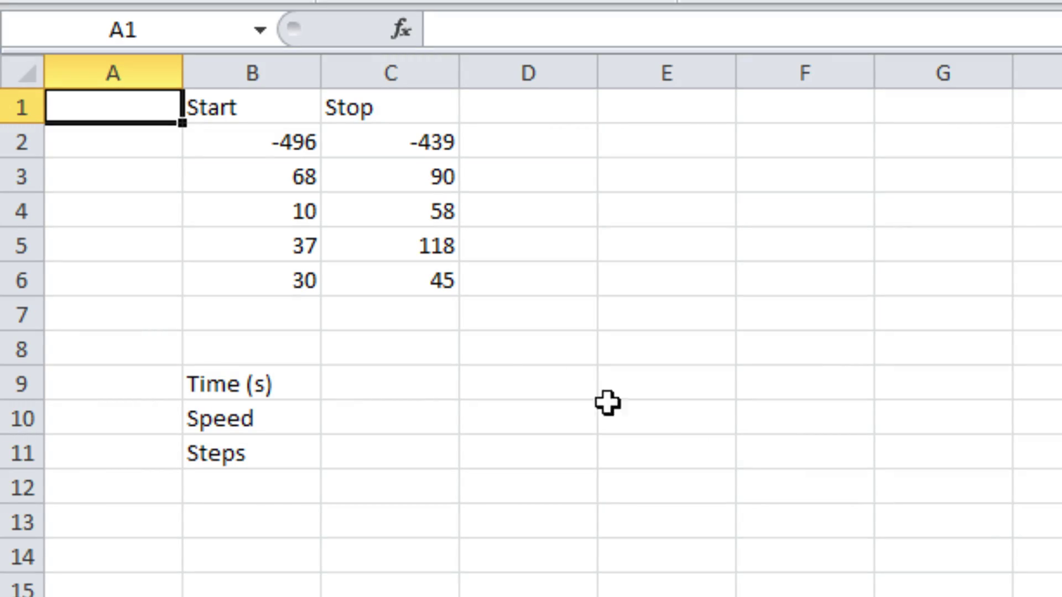
# Review the Start and Stop values, then set Time (s) to 30 and Speed to 4.
pyautogui.moveTo(280, 142); pyautogui.dragTo(272, 275)
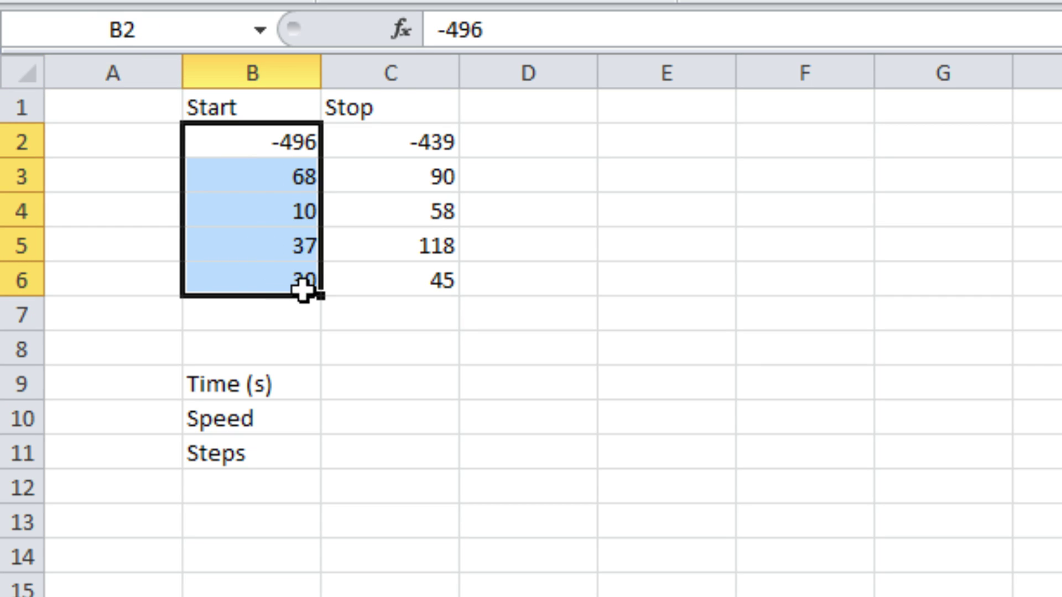
pyautogui.moveTo(446, 142); pyautogui.dragTo(429, 280)
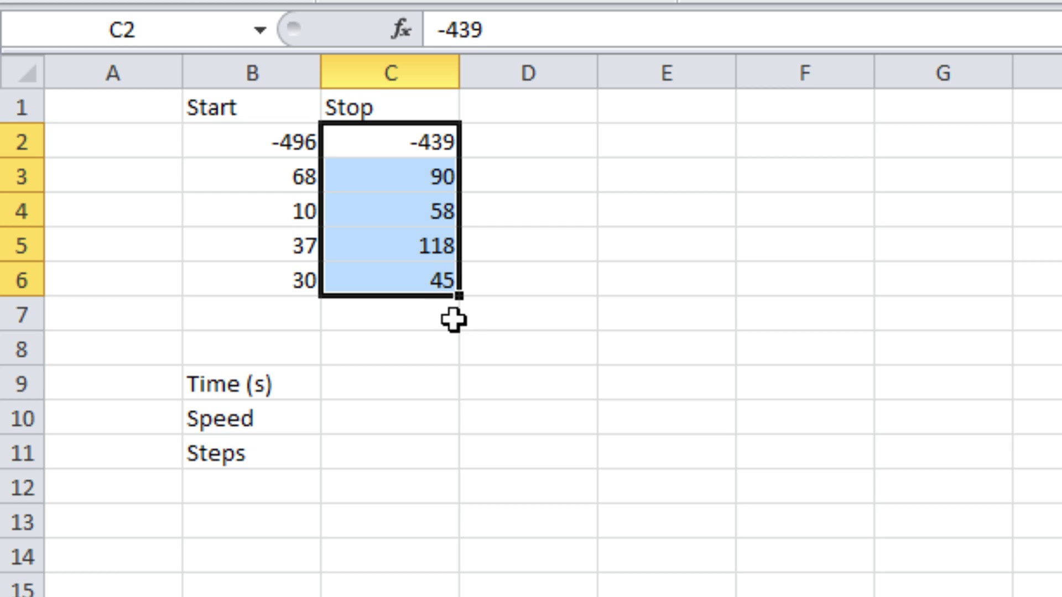
pyautogui.click(382, 385)
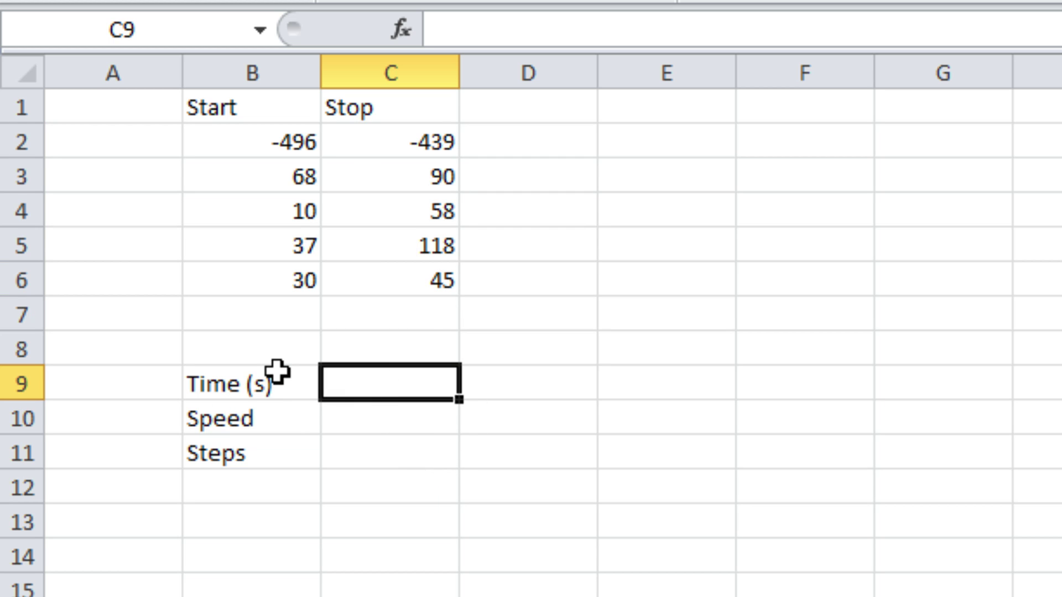
pyautogui.write('30')
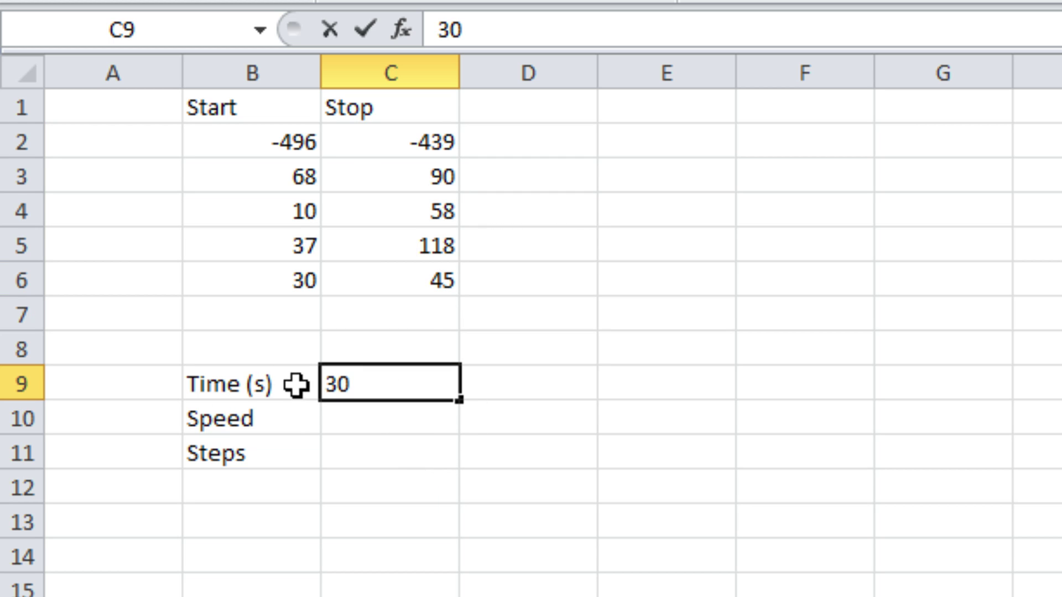
pyautogui.click(337, 417)
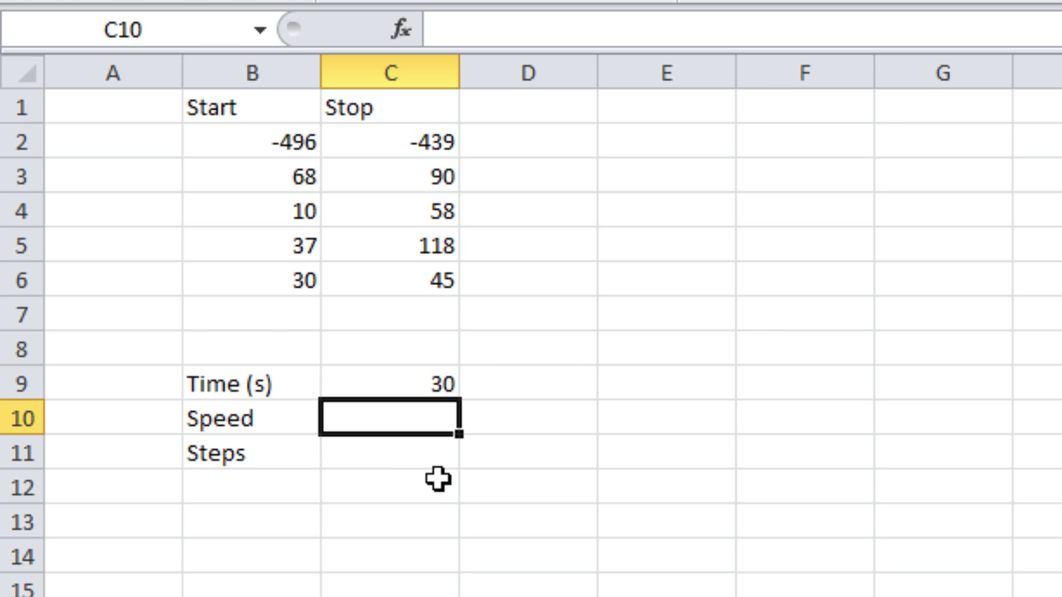
pyautogui.write('4')
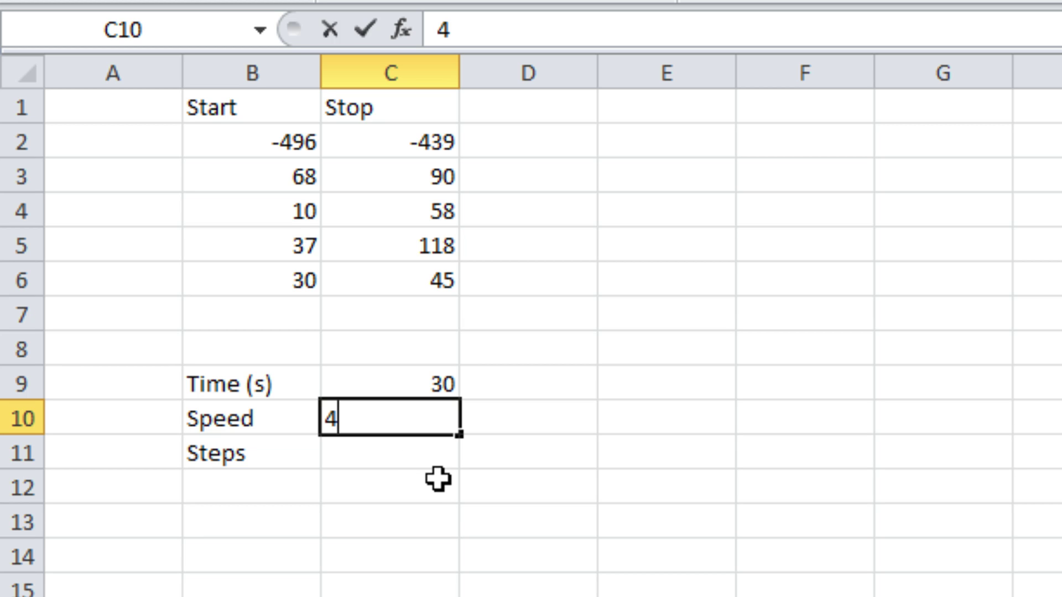
pyautogui.press('Return')
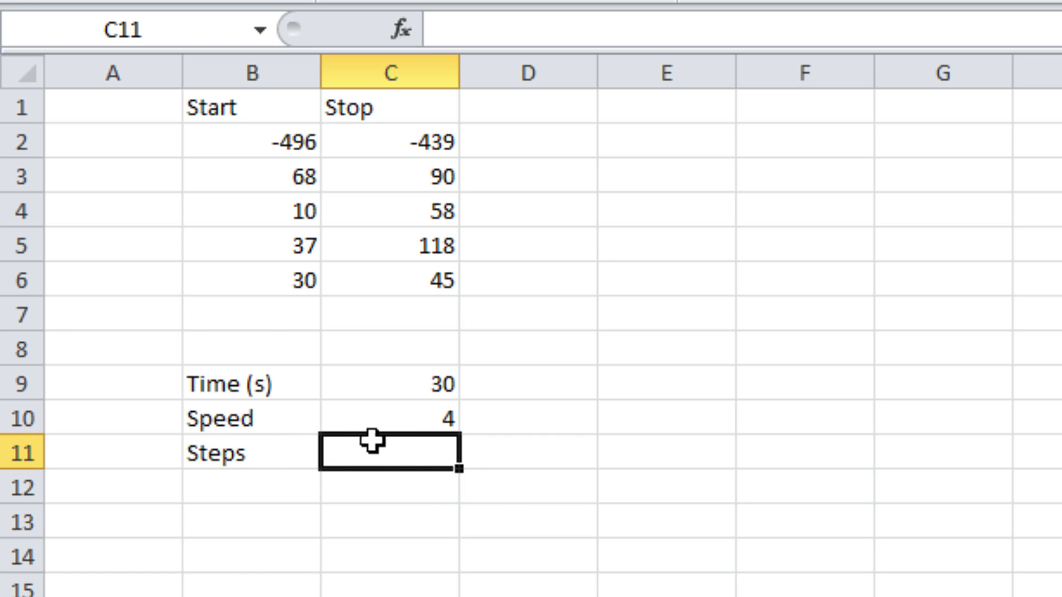
# Enter =20*C9*C10 in the Steps cell C11, giving 2400 steps.
pyautogui.write('=')
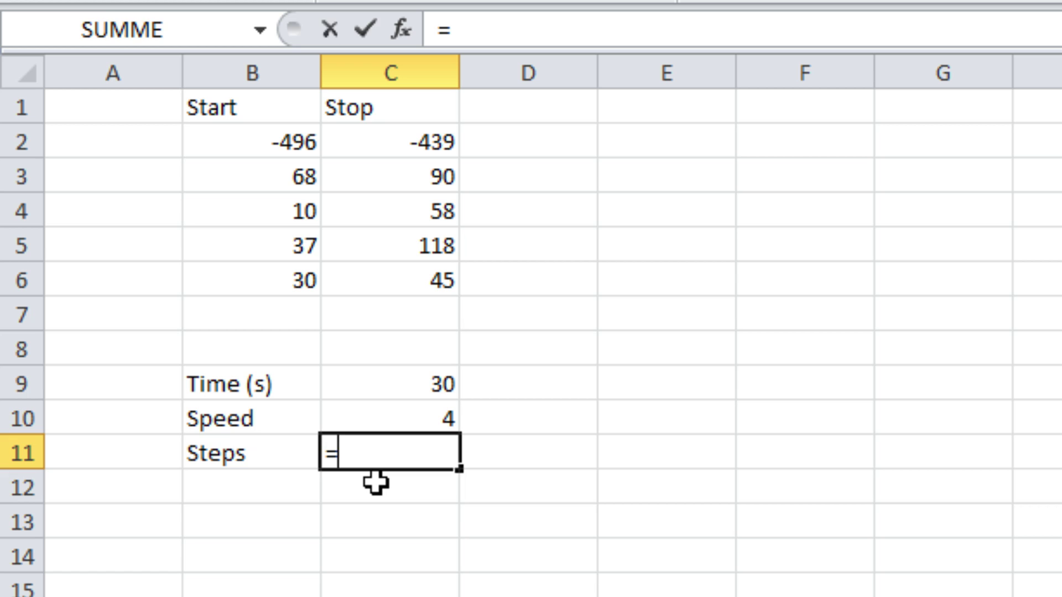
pyautogui.write('20*')
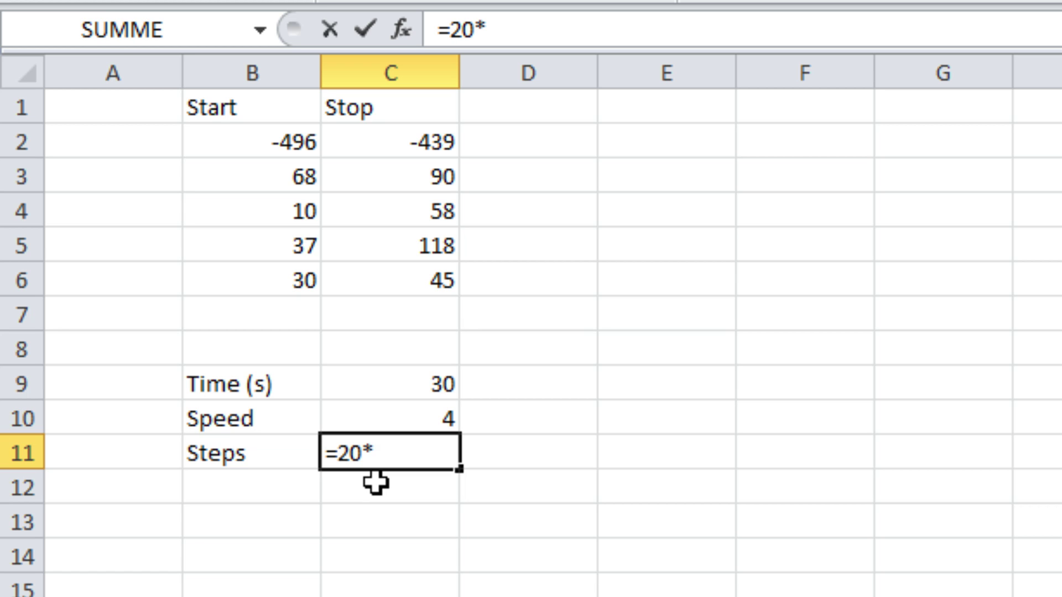
pyautogui.click(389, 391)
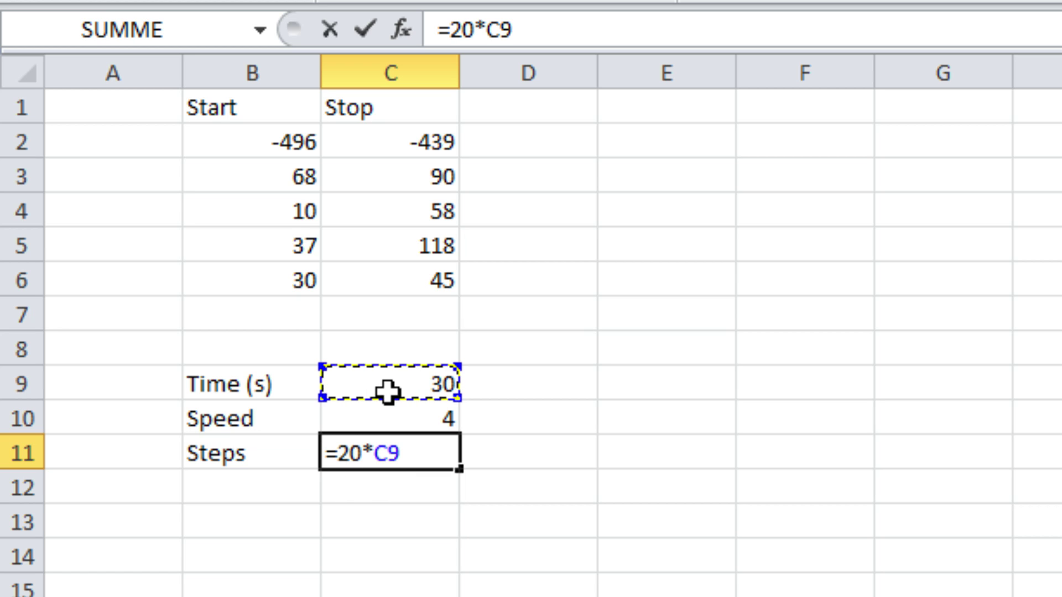
pyautogui.write('*')
pyautogui.click(389, 420)
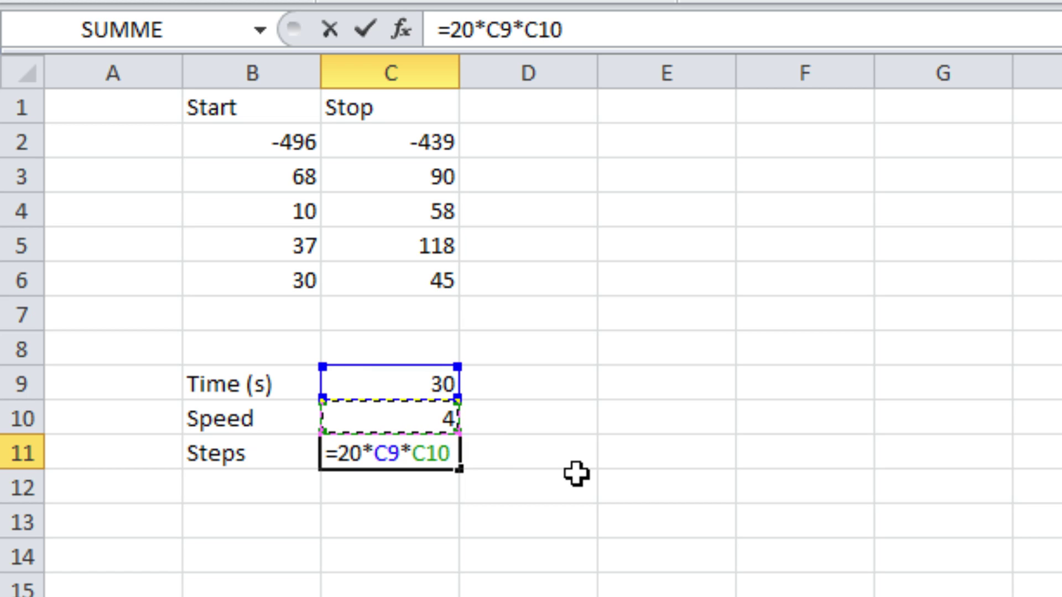
pyautogui.press('Return')
pyautogui.click(380, 454)
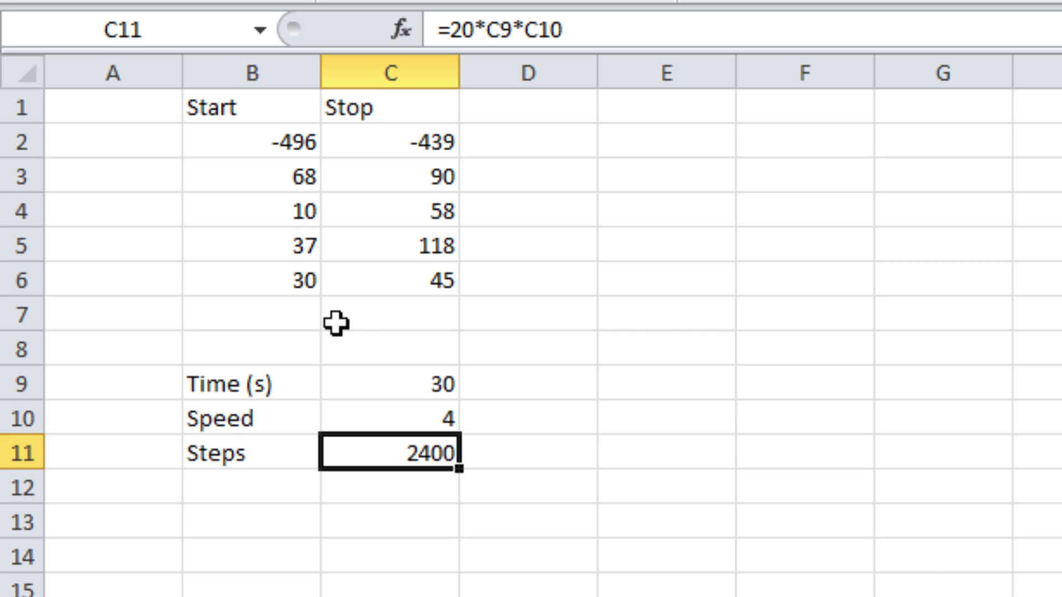
pyautogui.click(500, 136)
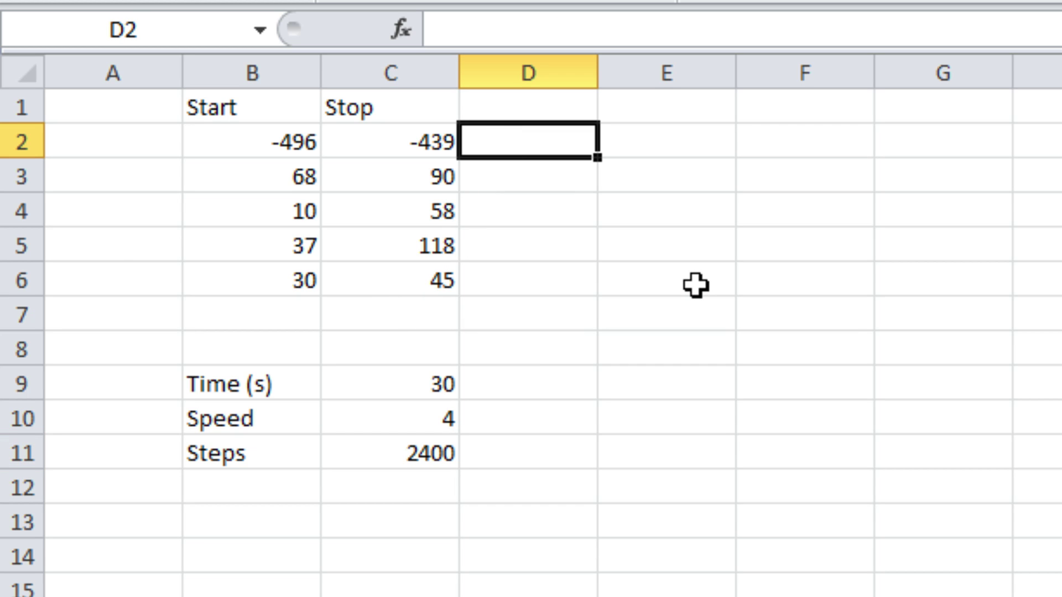
# Enter =C2-B2 in D2 and fill it down to D6.
pyautogui.write('=')
pyautogui.click(419, 138)
pyautogui.write('-')
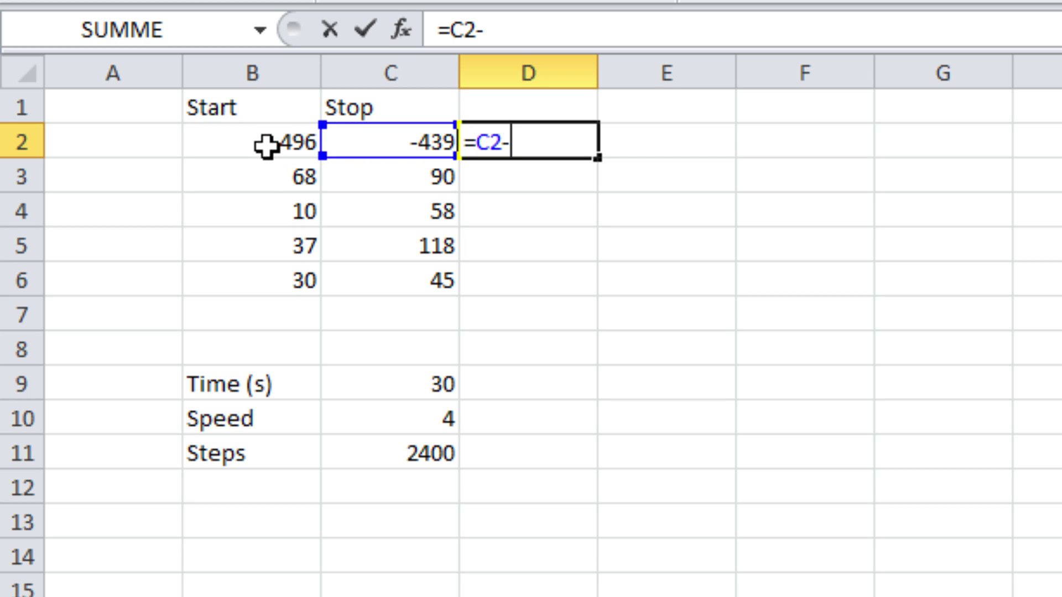
pyautogui.click(267, 144)
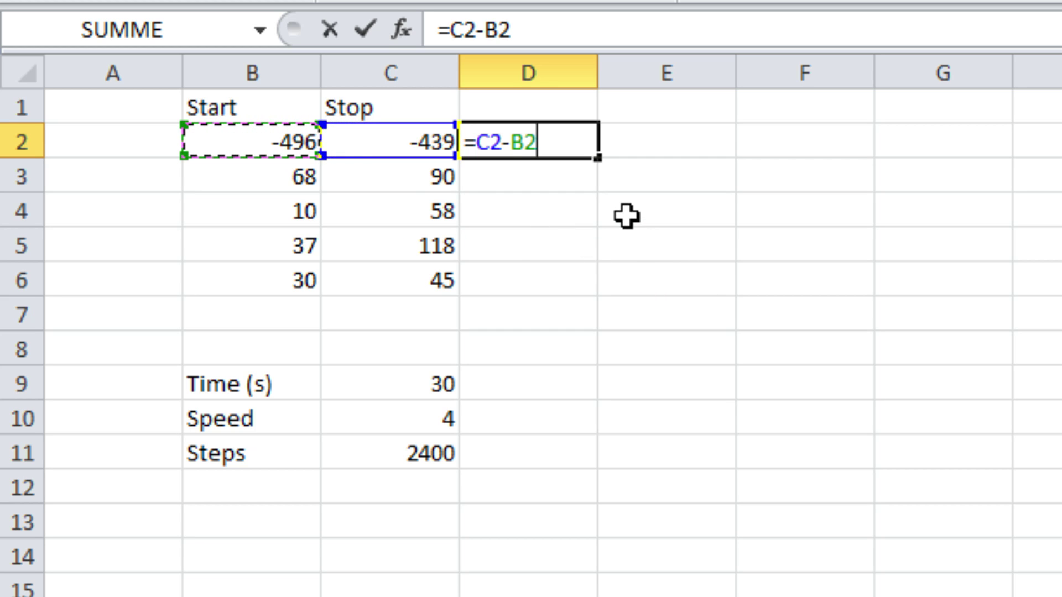
pyautogui.press('Return')
pyautogui.click(576, 146)
pyautogui.moveTo(597, 159); pyautogui.dragTo(597, 284)
pyautogui.click(529, 142)
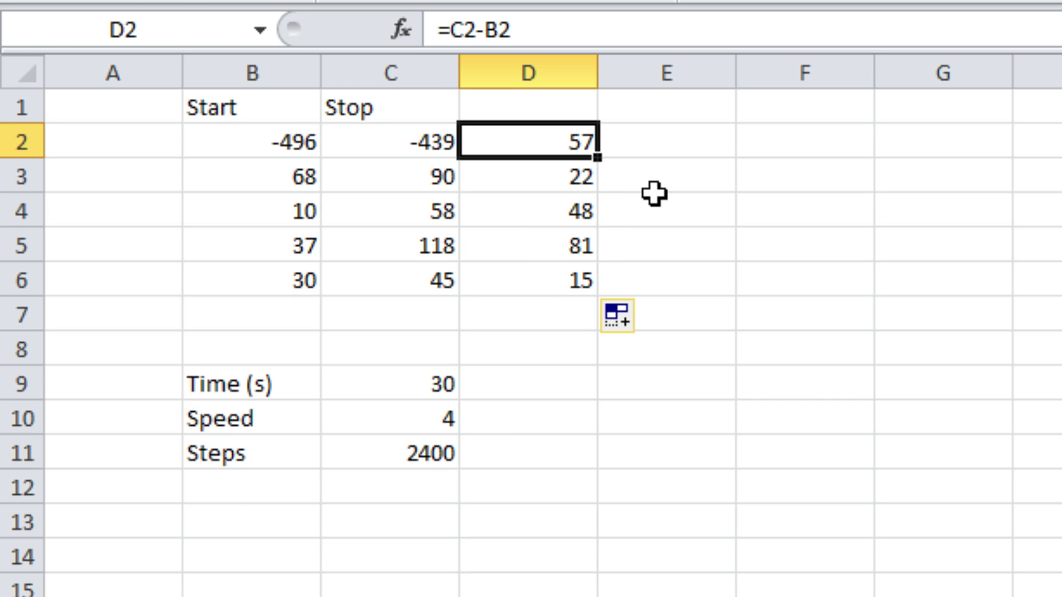
# Enter =D2/2400 in E2 and fill it down to E6 for per-step increments.
pyautogui.click(642, 147)
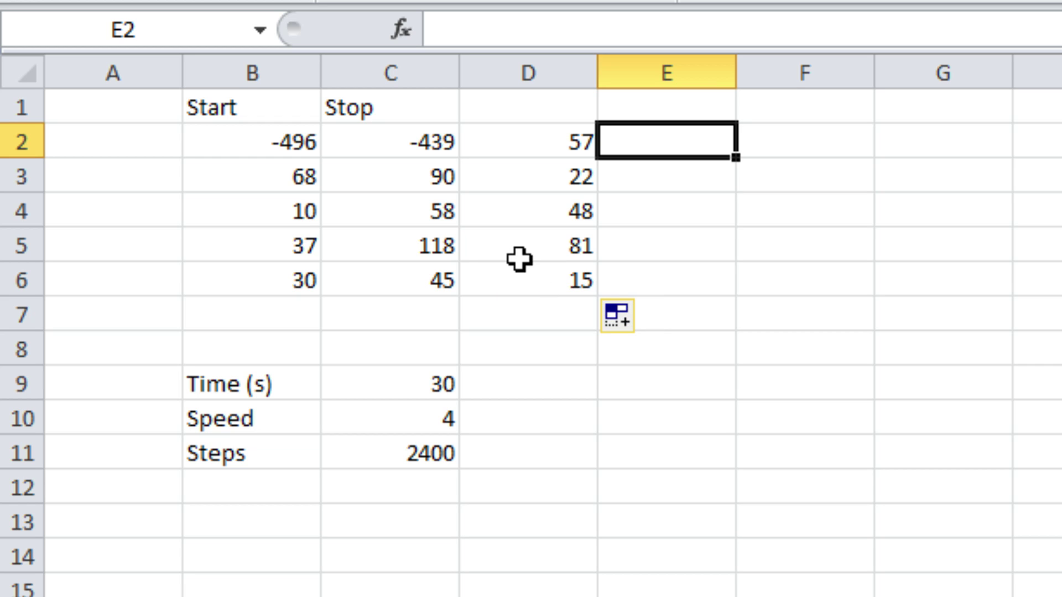
pyautogui.write('=')
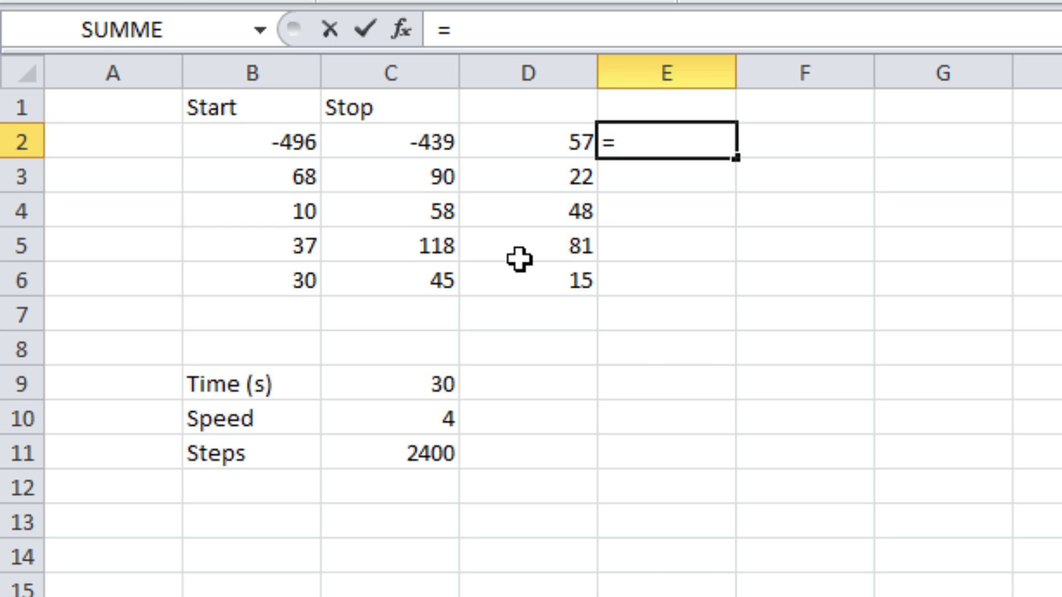
pyautogui.click(504, 143)
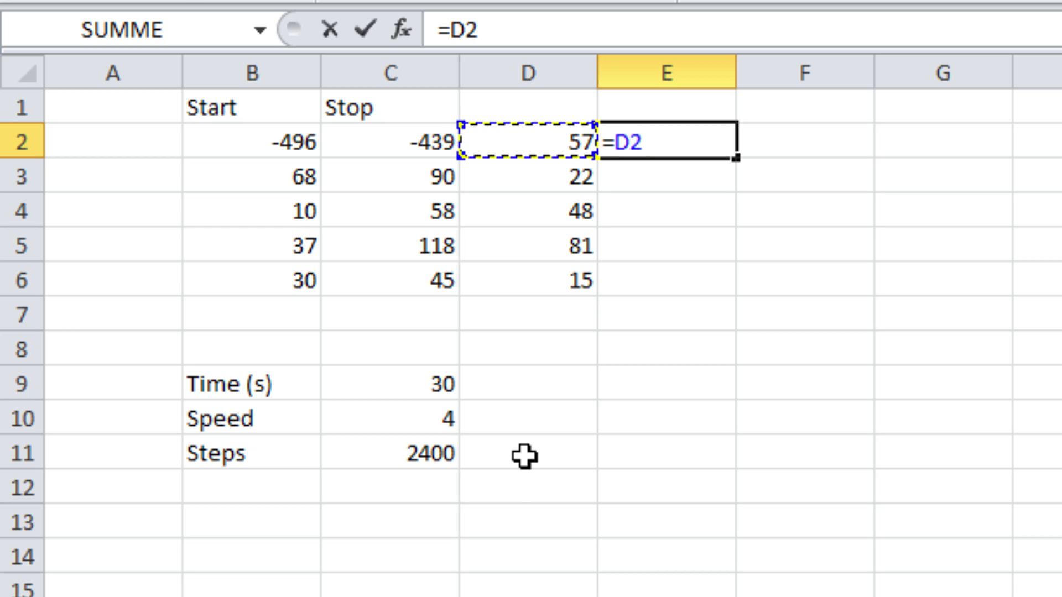
pyautogui.write('/')
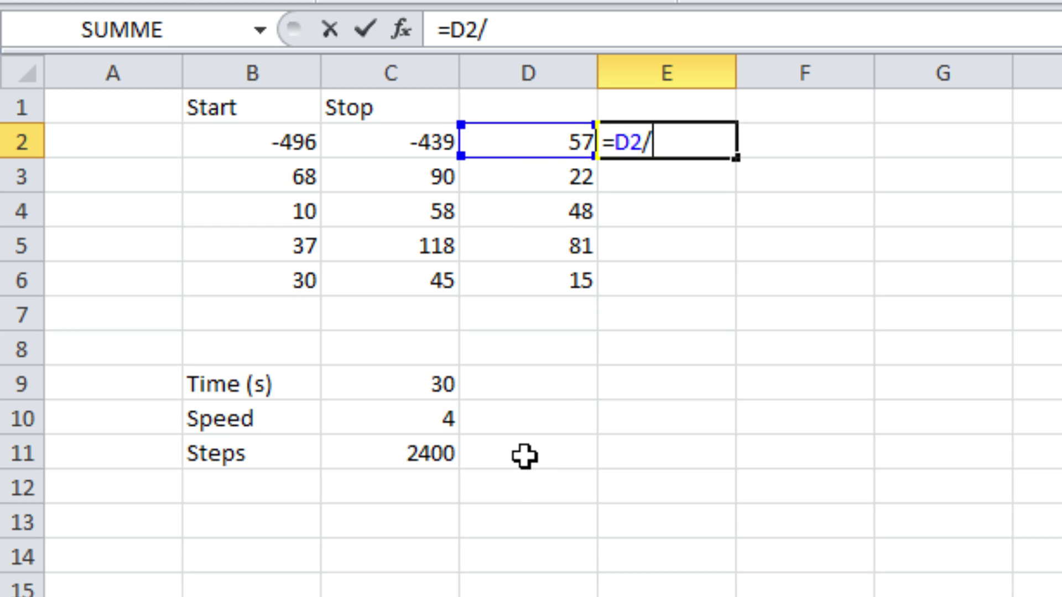
pyautogui.write('2400')
pyautogui.press('Return')
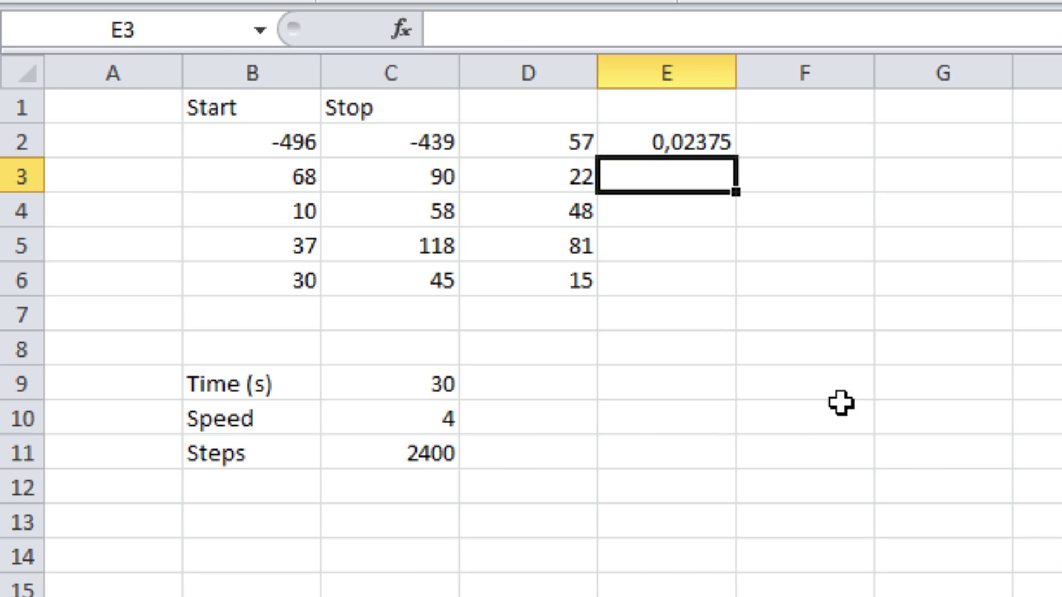
pyautogui.click(721, 153)
pyautogui.click(732, 162)
pyautogui.click(723, 153)
pyautogui.moveTo(736, 161); pyautogui.dragTo(719, 312)
pyautogui.click(664, 382)
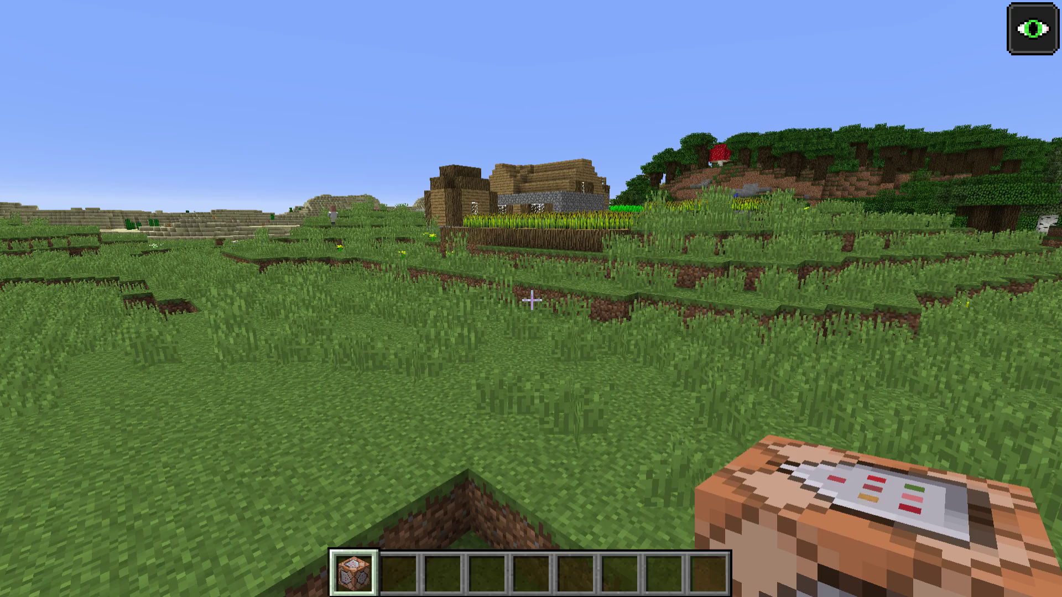
# Place a command block on the grass and switch it from Impulse to Repeat.
pyautogui.moveTo(530, 300)
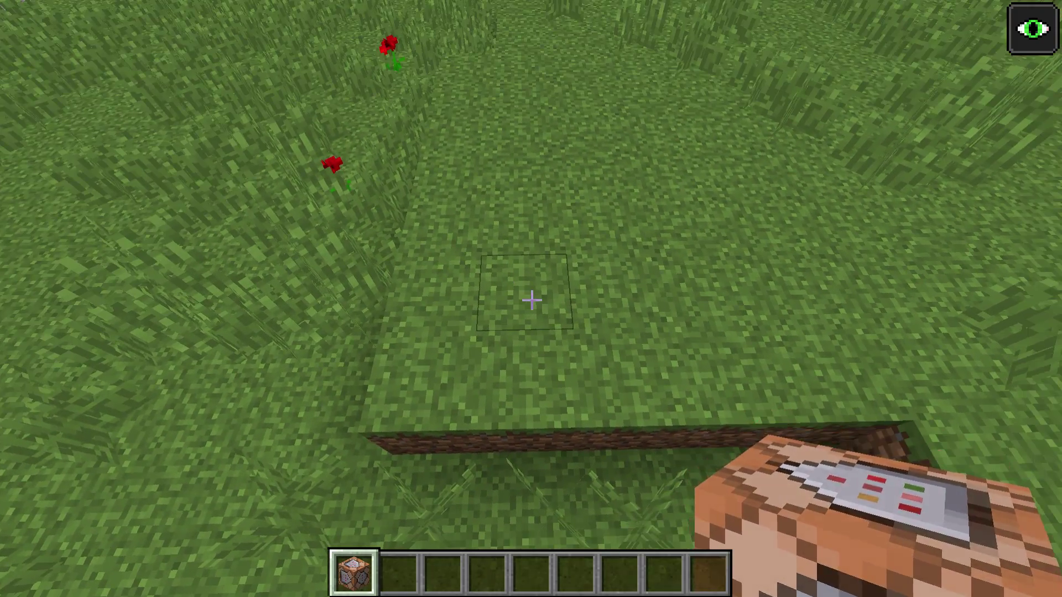
pyautogui.rightClick(530, 300)
pyautogui.rightClick(531, 301)
pyautogui.click(302, 387)
pyautogui.click(301, 387)
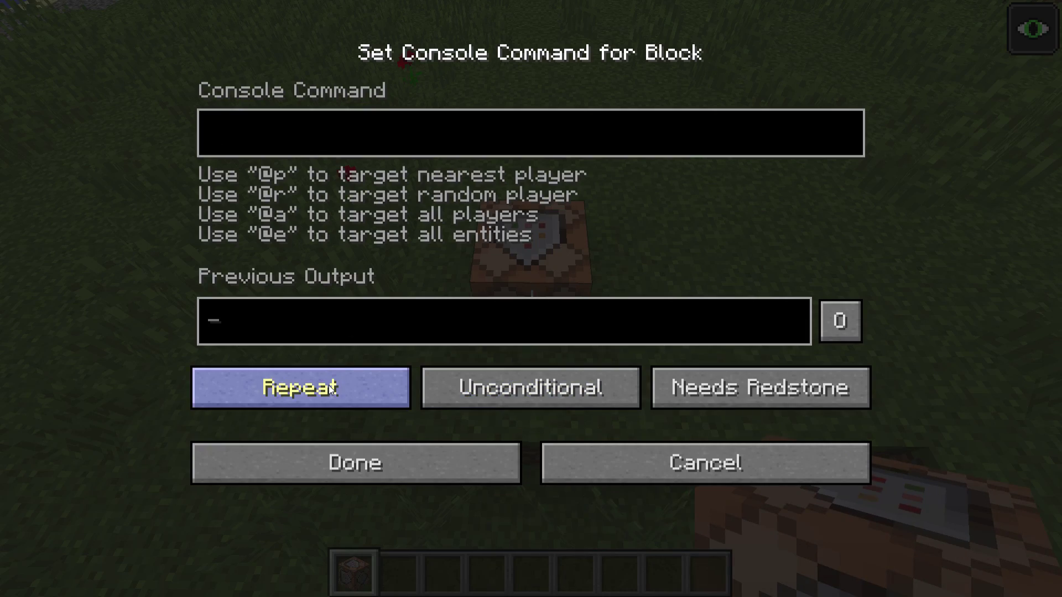
pyautogui.click(331, 454)
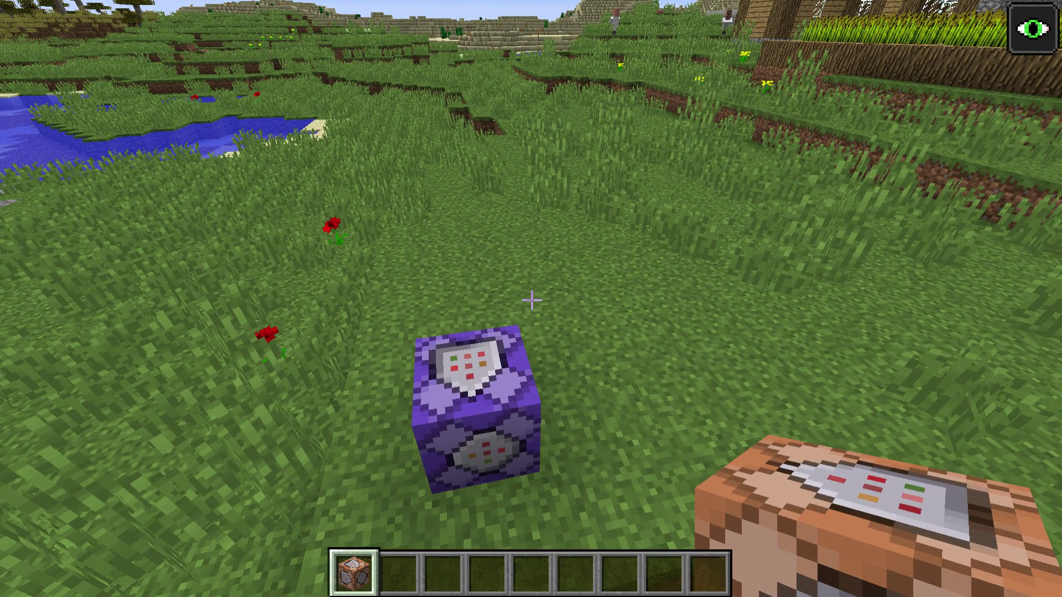
# Type the chat command /scoreboard objectives add step dummy.
pyautogui.write('t/scoreboard p')
pyautogui.press('BackSpace')
pyautogui.write('o')
pyautogui.press('Tab')
pyautogui.write('ad')
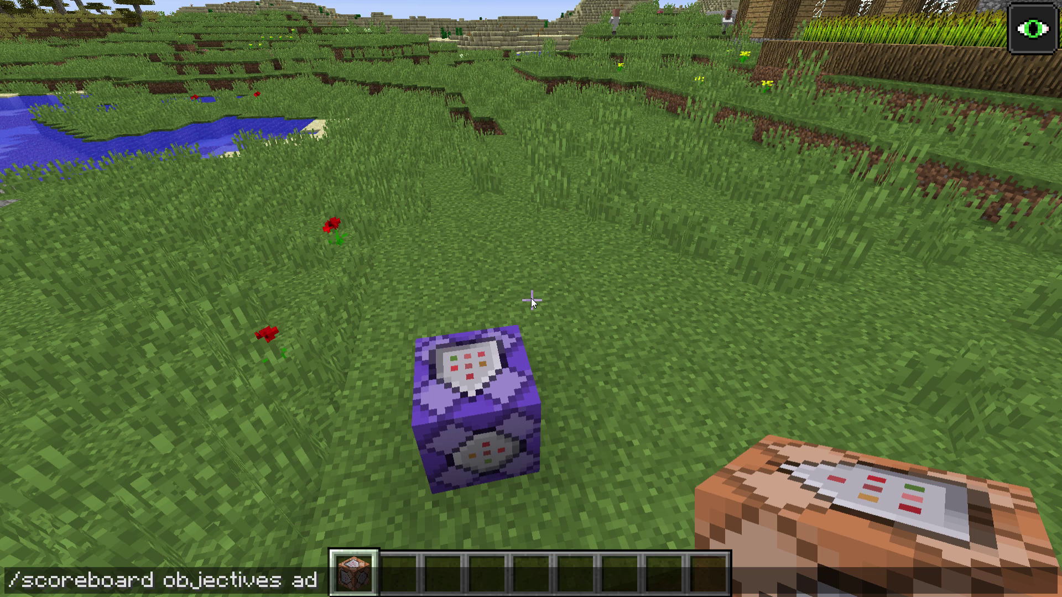
pyautogui.write('d step dummy')
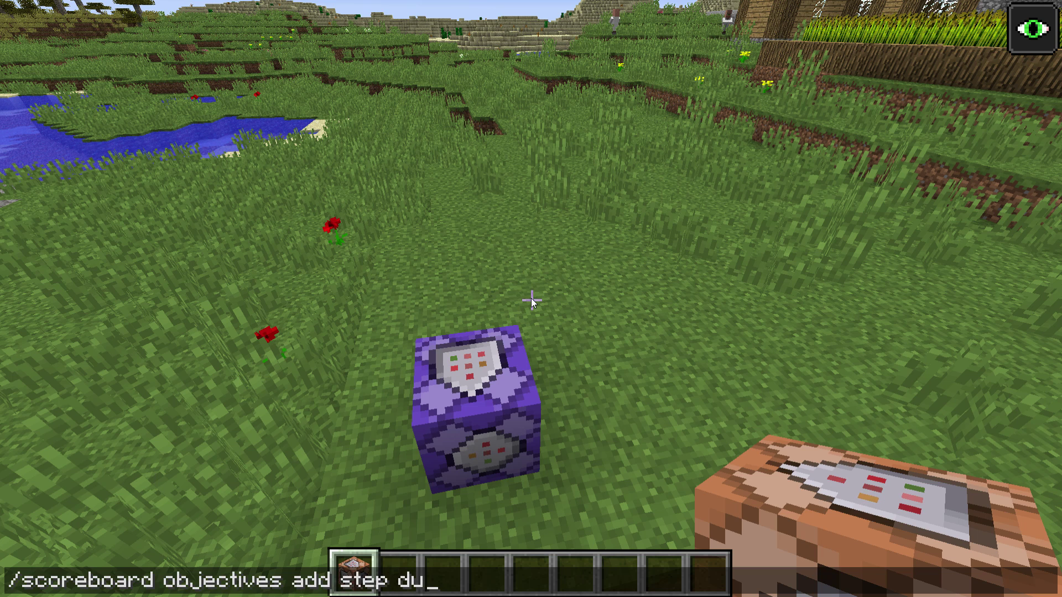
# Create the step objective, then begin the repeat block's command with scoreboard players.
pyautogui.press('Return')
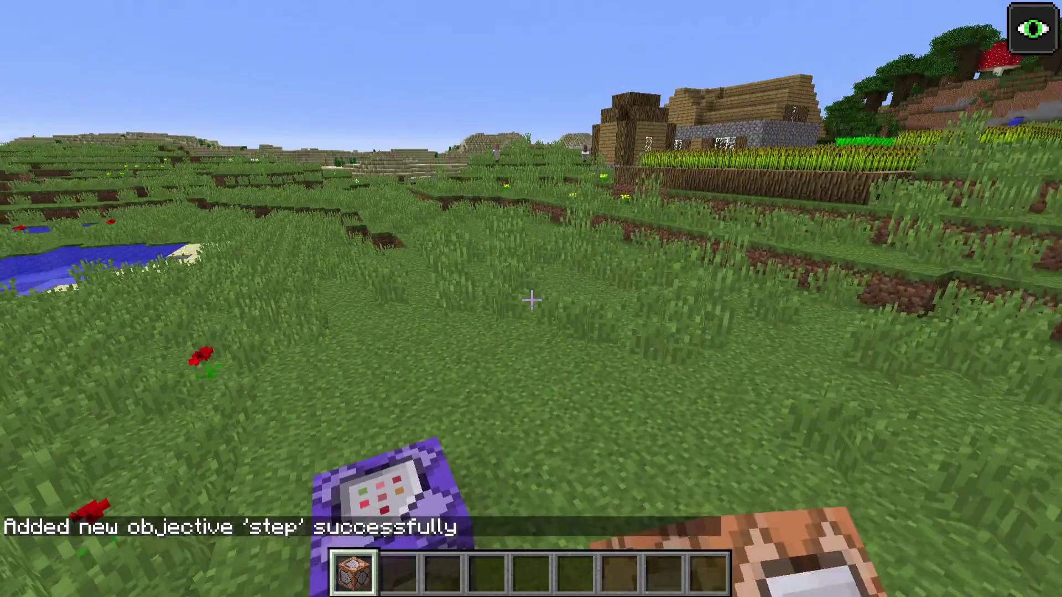
pyautogui.rightClick(531, 300)
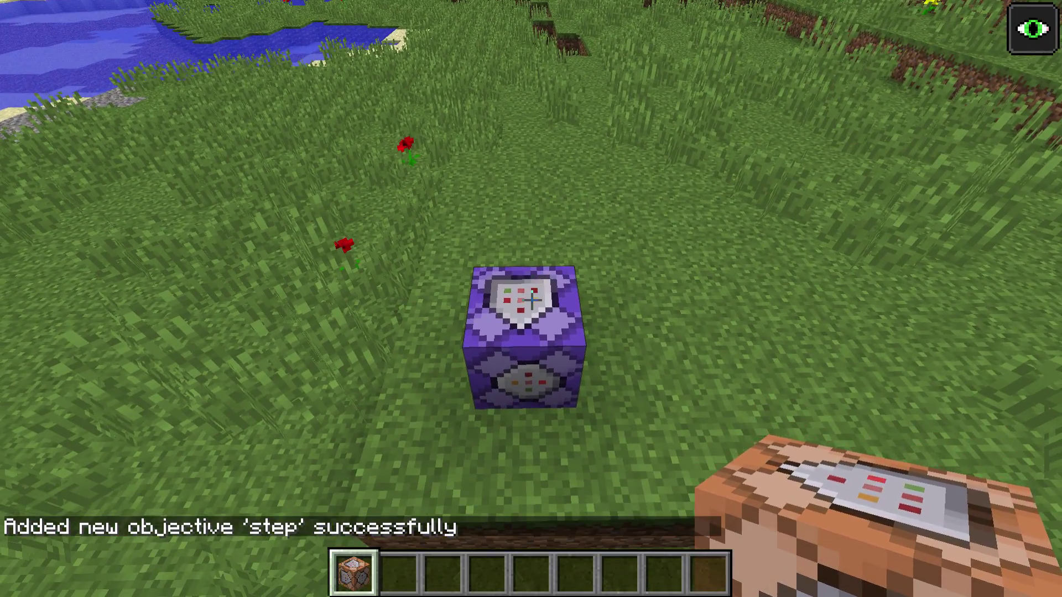
pyautogui.rightClick(532, 300)
pyautogui.write('sc')
pyautogui.press('Tab')
pyautogui.write('pl')
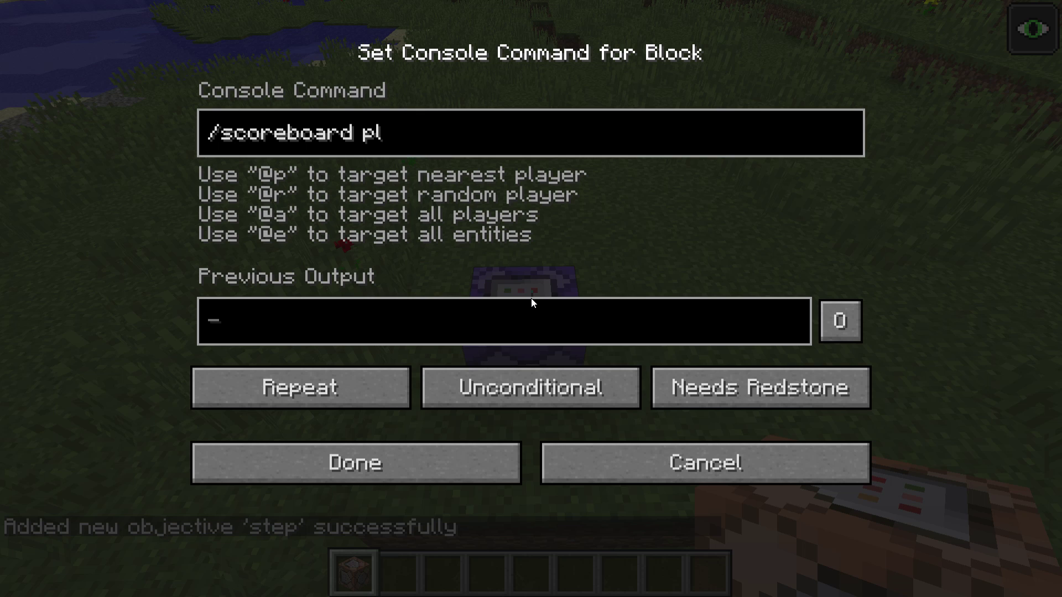
pyautogui.press('Tab')
# Complete it as add @a[score_step_min=0,score_step=2400] step 1 and save.
pyautogui.write('@a[')
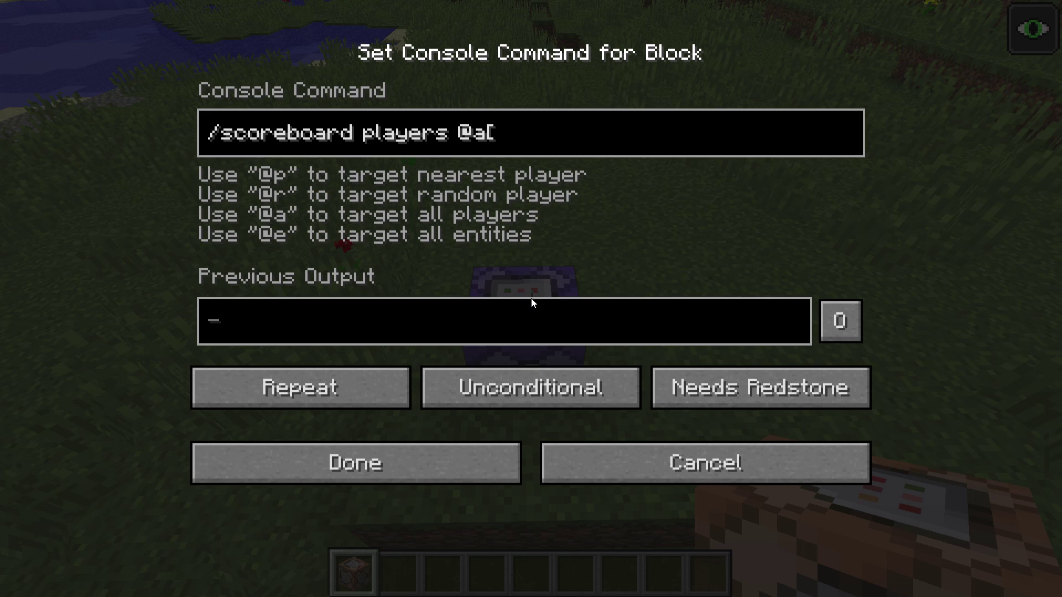
pyautogui.write('scor')
pyautogui.write('e')
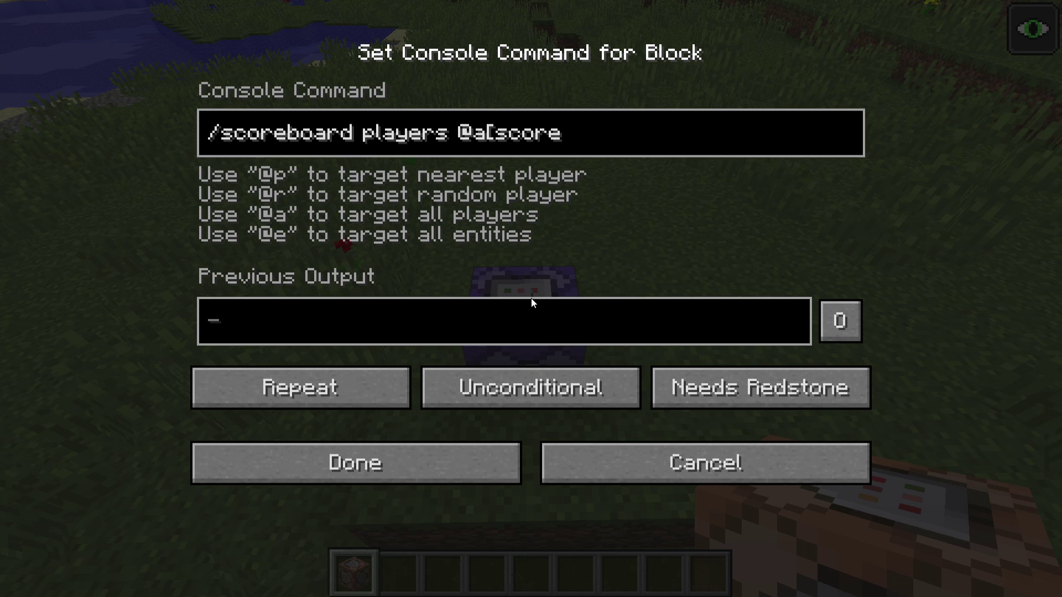
pyautogui.write('_step_m')
pyautogui.write('in')
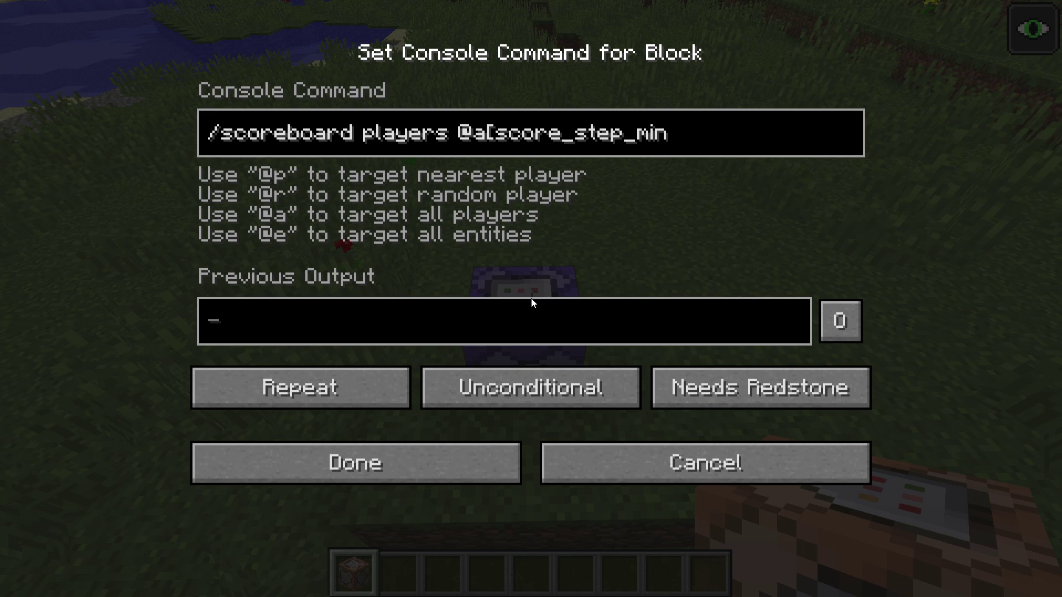
pyautogui.write('=0,score')
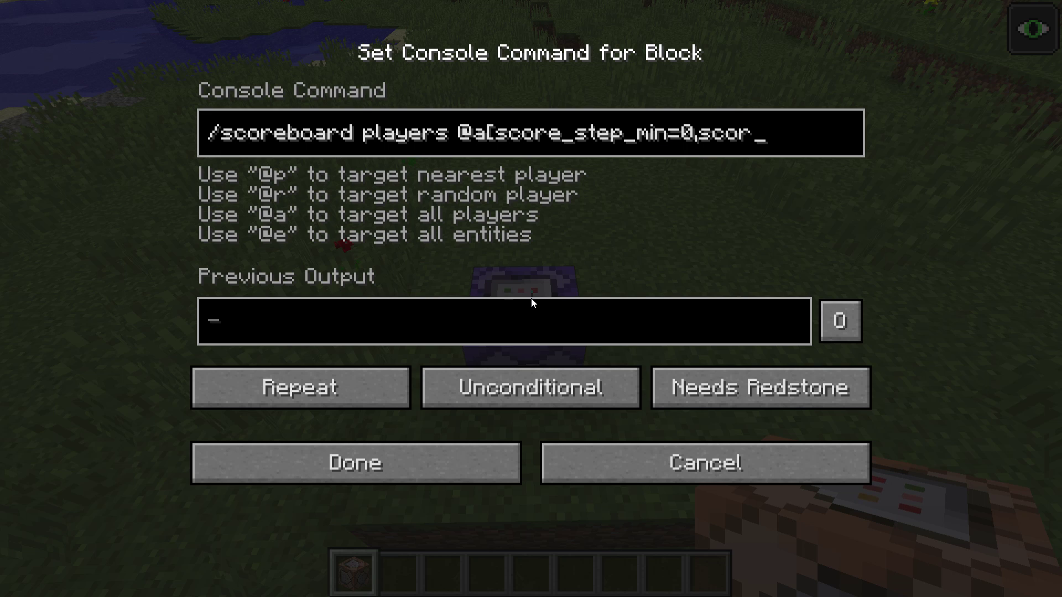
pyautogui.write('_2')
pyautogui.press('BackSpace')
pyautogui.write('ste')
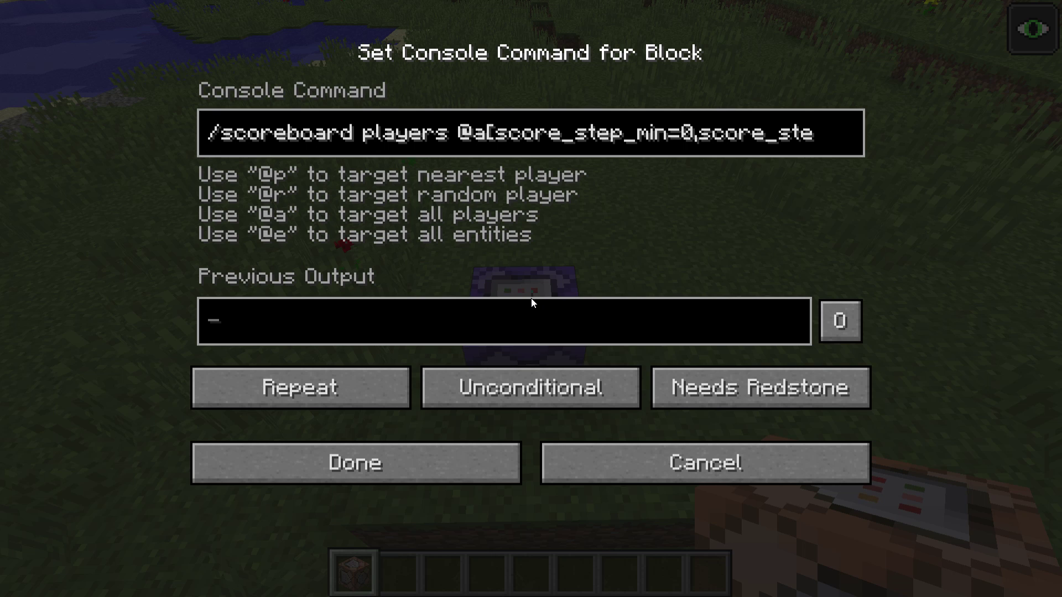
pyautogui.write('p=2400')
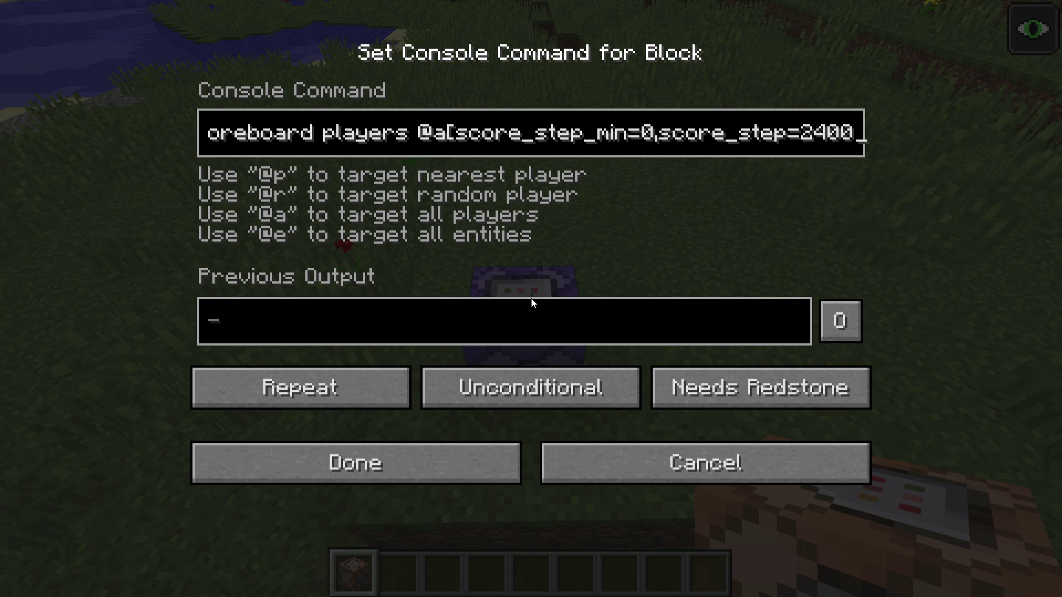
pyautogui.write('] step')
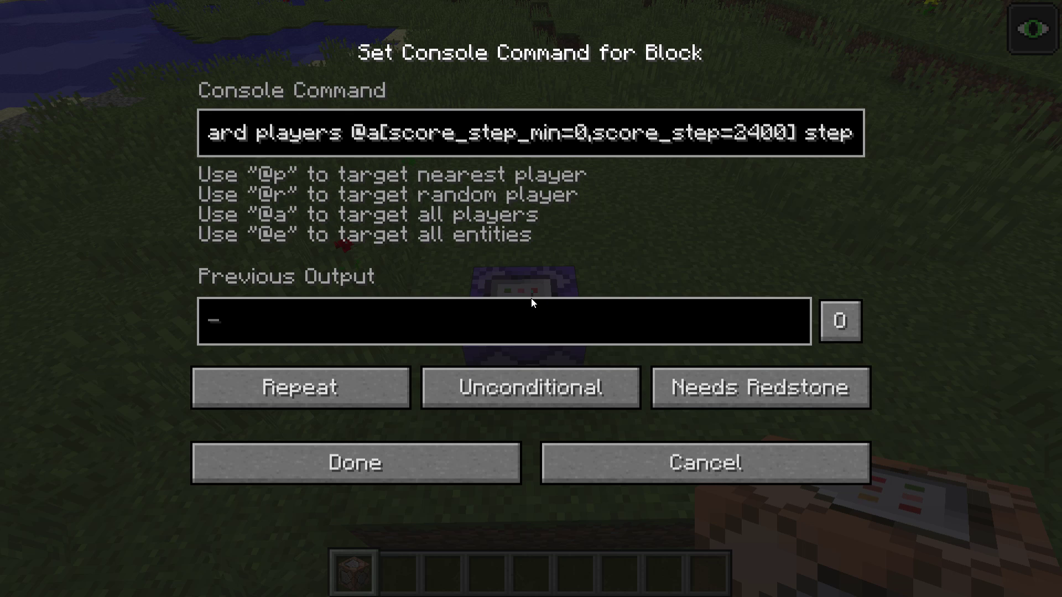
pyautogui.write(' 1')
pyautogui.press('Left')
pyautogui.press('Left')
pyautogui.press('Left')
pyautogui.press('Left')
pyautogui.press('Left')
pyautogui.press('Left')
pyautogui.press('Left')
pyautogui.press('Left')
pyautogui.press('Left')
pyautogui.press('Left')
pyautogui.press('Left')
pyautogui.press('Left')
pyautogui.press('Left')
pyautogui.press('Left')
pyautogui.press('Left')
pyautogui.press('Left')
pyautogui.press('Left')
pyautogui.press('Left')
pyautogui.press('Left')
pyautogui.press('Left')
pyautogui.press('Left')
pyautogui.press('Left')
pyautogui.press('Left')
pyautogui.press('Left')
pyautogui.press('Left')
pyautogui.press('Left')
pyautogui.press('Left')
pyautogui.press('Left')
pyautogui.press('Left')
pyautogui.press('Left')
pyautogui.press('Left')
pyautogui.press('Left')
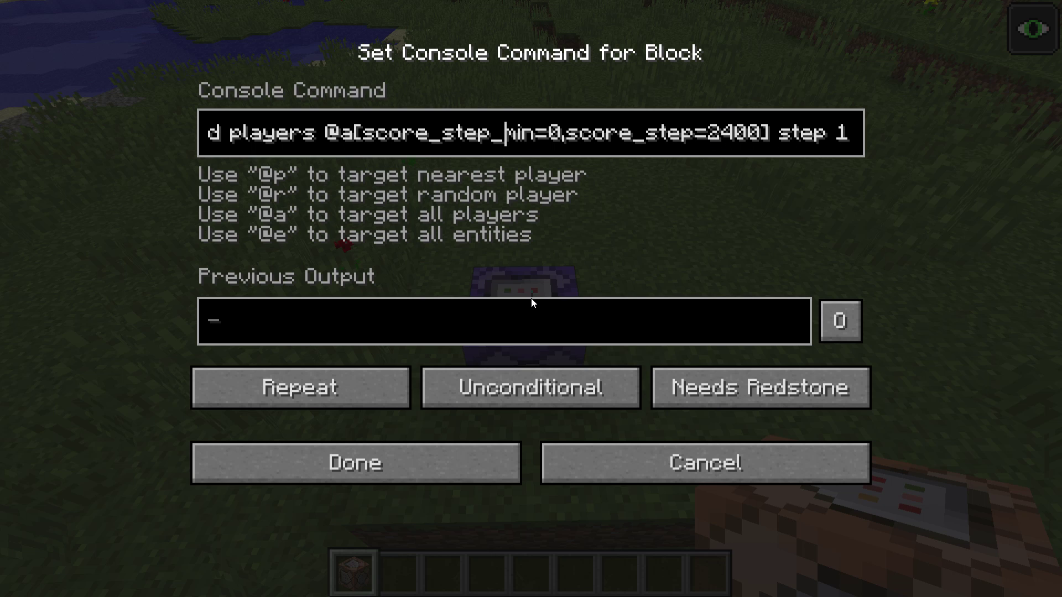
pyautogui.write('a dd')
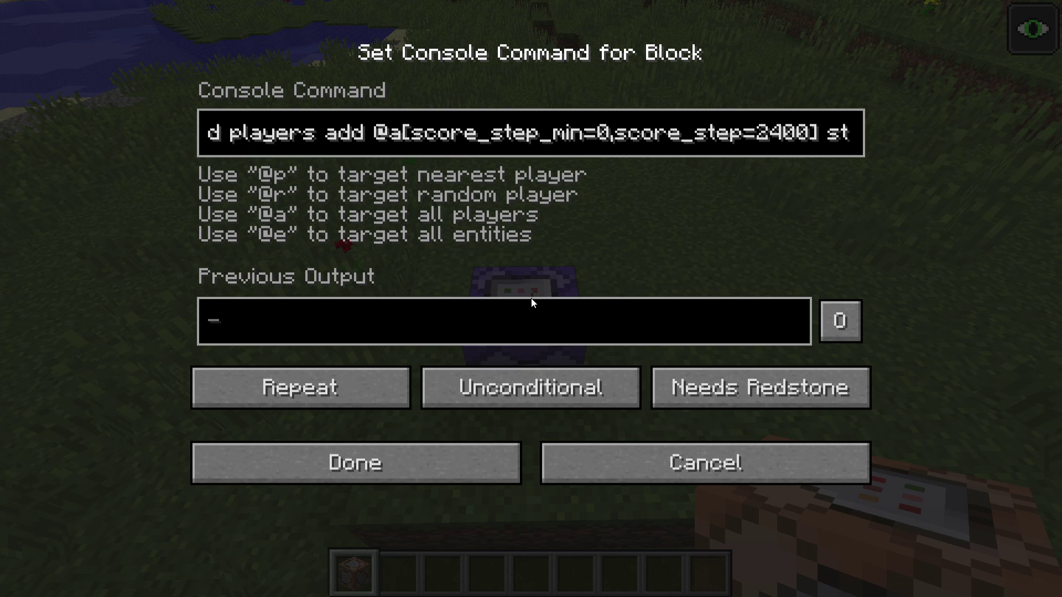
pyautogui.click(821, 131)
pyautogui.write('step 1')
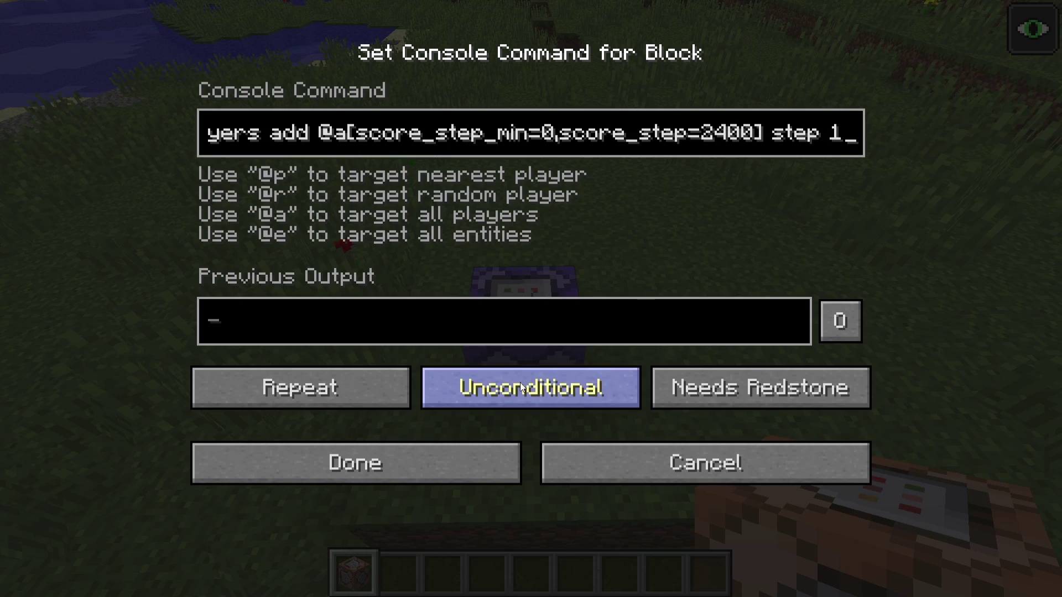
pyautogui.click(452, 462)
pyautogui.middleClick(531, 299)
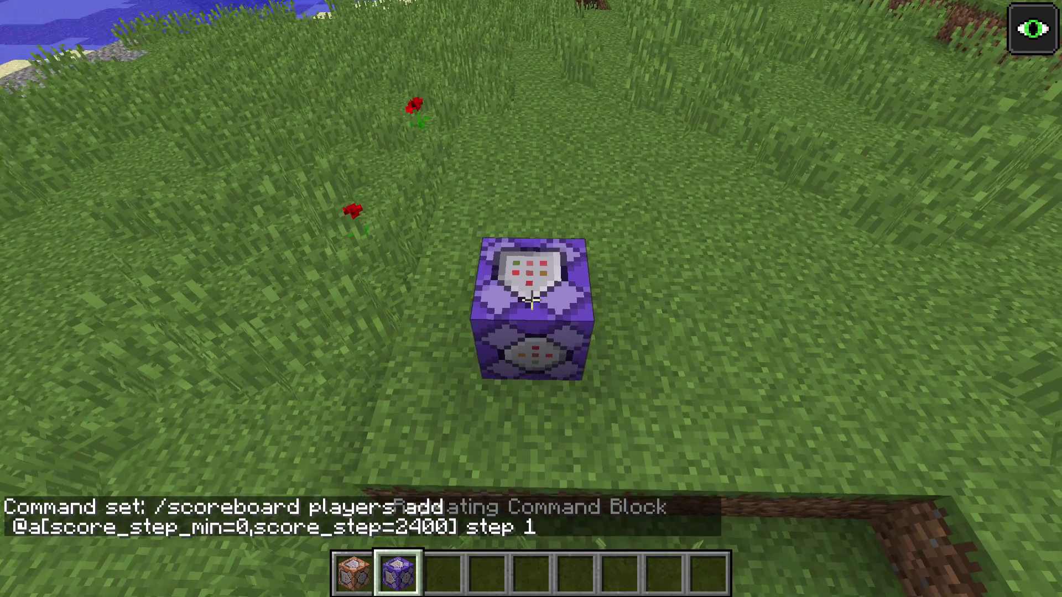
# Place a second command block and change its command to tp @a[score_step_min=1,score_step=1].
pyautogui.rightClick(531, 299)
pyautogui.rightClick(531, 299)
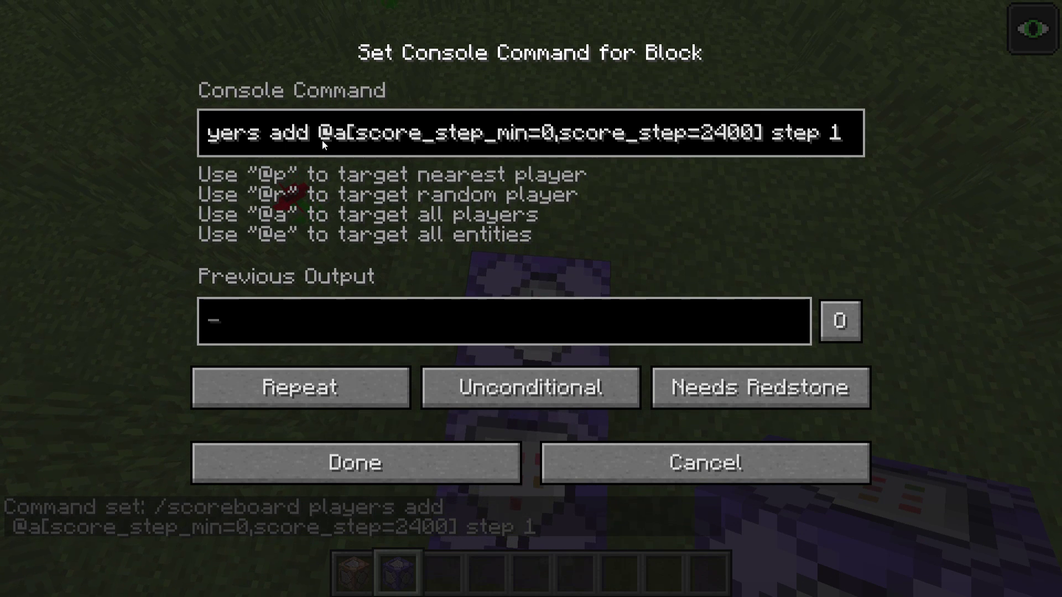
pyautogui.hotkey('shift', 'Left')
pyautogui.hotkey('shift', 'Left')
pyautogui.hotkey('shift', 'Left')
pyautogui.hotkey('shift', 'Left')
pyautogui.hotkey('shift', 'Left')
pyautogui.hotkey('shift', 'Left')
pyautogui.hotkey('shift', 'Left')
pyautogui.hotkey('shift', 'Left')
pyautogui.hotkey('shift', 'Left')
pyautogui.hotkey('shift', 'Left')
pyautogui.hotkey('shift', 'Left')
pyautogui.hotkey('shift', 'Left')
pyautogui.hotkey('shift', 'Left')
pyautogui.hotkey('shift', 'Left')
pyautogui.hotkey('shift', 'Left')
pyautogui.hotkey('shift', 'Left')
pyautogui.hotkey('shift', 'Left')
pyautogui.hotkey('shift', 'Left')
pyautogui.hotkey('shift', 'Left')
pyautogui.hotkey('shift', 'Left')
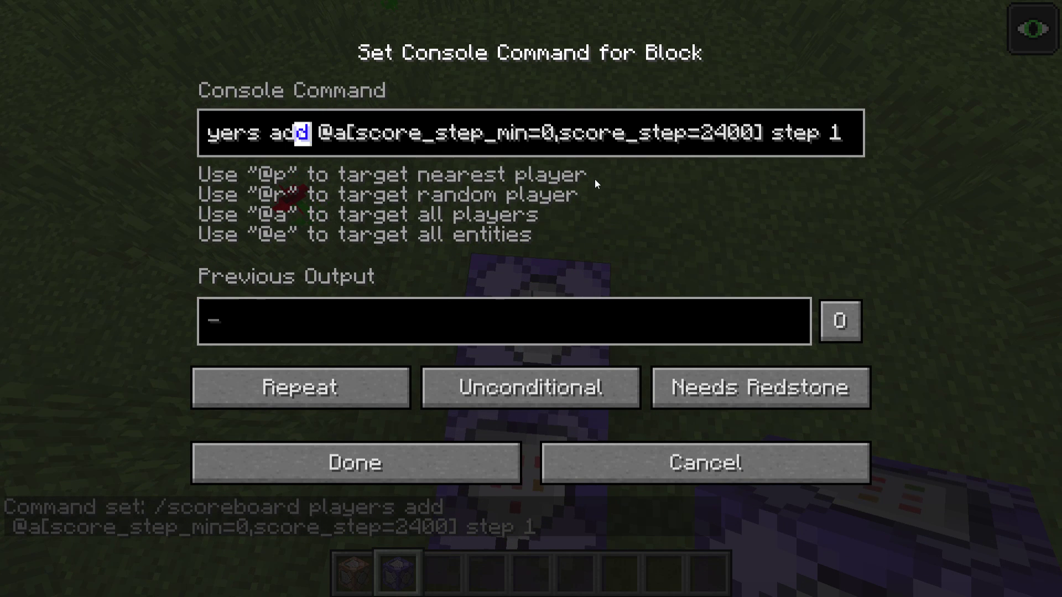
pyautogui.write('tp')
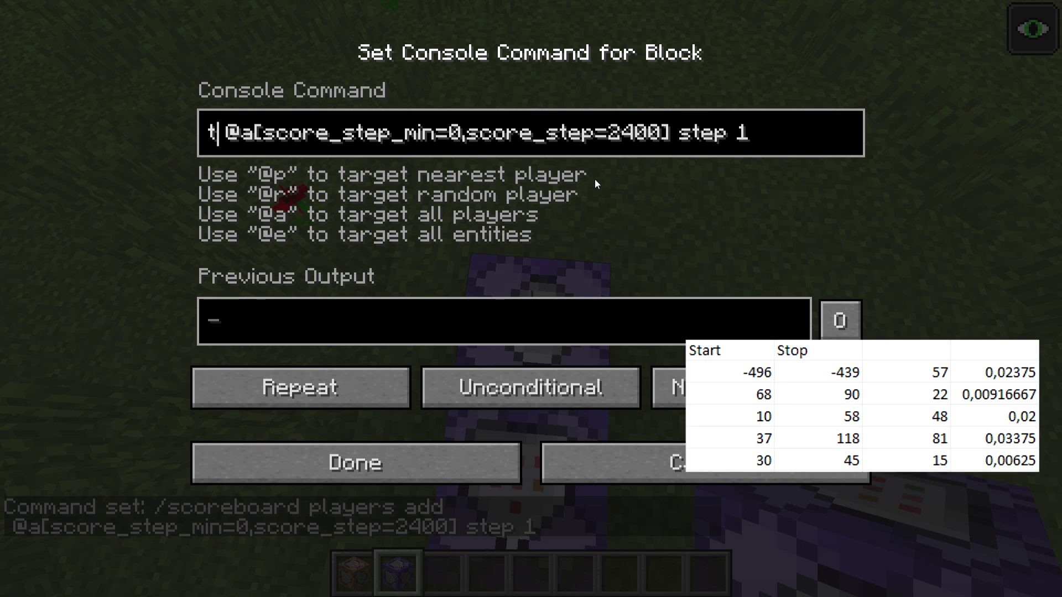
pyautogui.press('Right')
pyautogui.press('Right')
pyautogui.press('Right')
pyautogui.press('Right')
pyautogui.press('Right')
pyautogui.press('Right')
pyautogui.press('Right')
pyautogui.press('Right')
pyautogui.press('Right')
pyautogui.press('Right')
pyautogui.press('Right')
pyautogui.press('Right')
pyautogui.press('Right')
pyautogui.press('Right')
pyautogui.press('Right')
pyautogui.press('Right')
pyautogui.press('Right')
pyautogui.press('Right')
pyautogui.hotkey('shift', 'Right')
pyautogui.write('1')
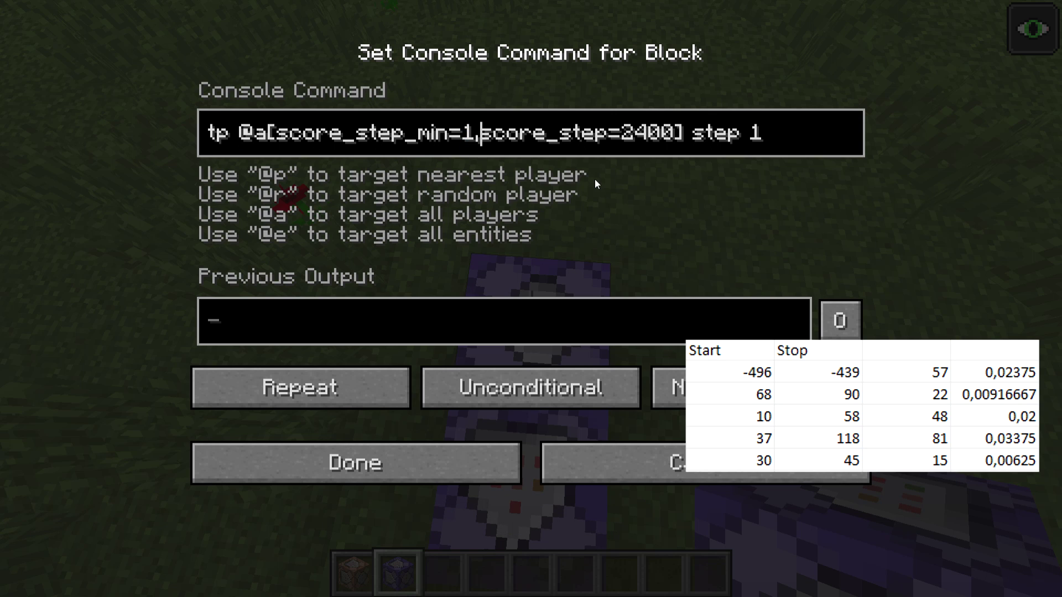
pyautogui.press('Right')
pyautogui.press('Right')
pyautogui.press('Right')
pyautogui.press('Right')
pyautogui.press('Right')
pyautogui.press('Right')
pyautogui.press('Right')
pyautogui.press('Right')
pyautogui.press('Right')
pyautogui.press('Right')
pyautogui.press('Right')
pyautogui.press('Right')
pyautogui.hotkey('shift', 'Left')
pyautogui.press('Right')
pyautogui.press('Right')
pyautogui.press('Left')
pyautogui.hotkey('shift', 'Right')
pyautogui.hotkey('shift', 'Right')
pyautogui.hotkey('shift', 'Right')
pyautogui.hotkey('shift', 'Right')
pyautogui.write('1')
# Replace the trailing arguments with -496.0 68.0 10.0 37 30 and save the block.
pyautogui.press('Right')
pyautogui.press('Right')
pyautogui.hotkey('shift', 'Right')
pyautogui.hotkey('shift', 'Right')
pyautogui.hotkey('shift', 'Right')
pyautogui.hotkey('shift', 'Right')
pyautogui.hotkey('shift', 'Right')
pyautogui.hotkey('shift', 'Right')
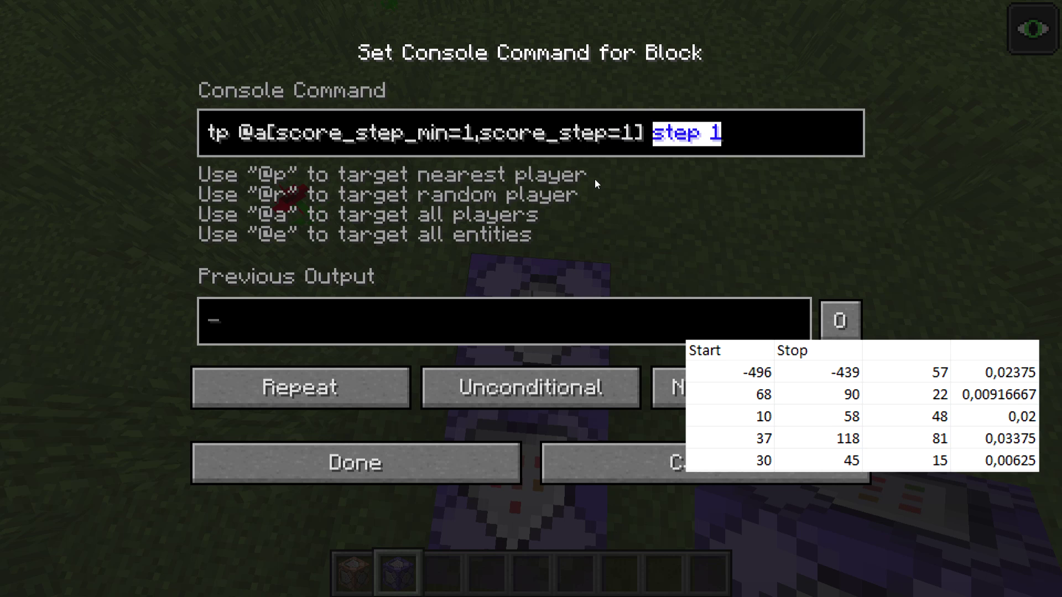
pyautogui.write('-49')
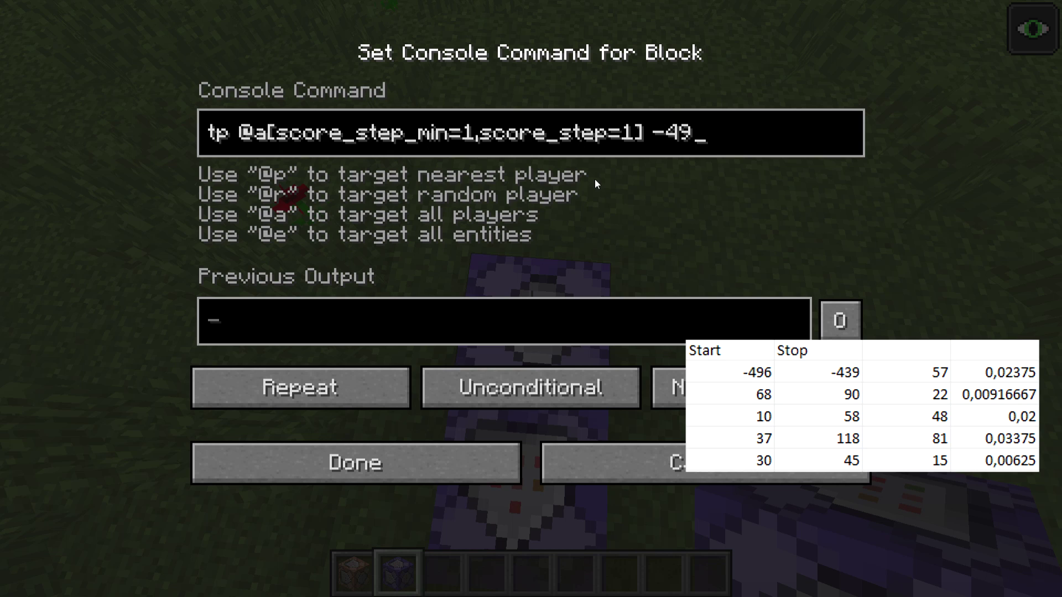
pyautogui.write('6.0 68')
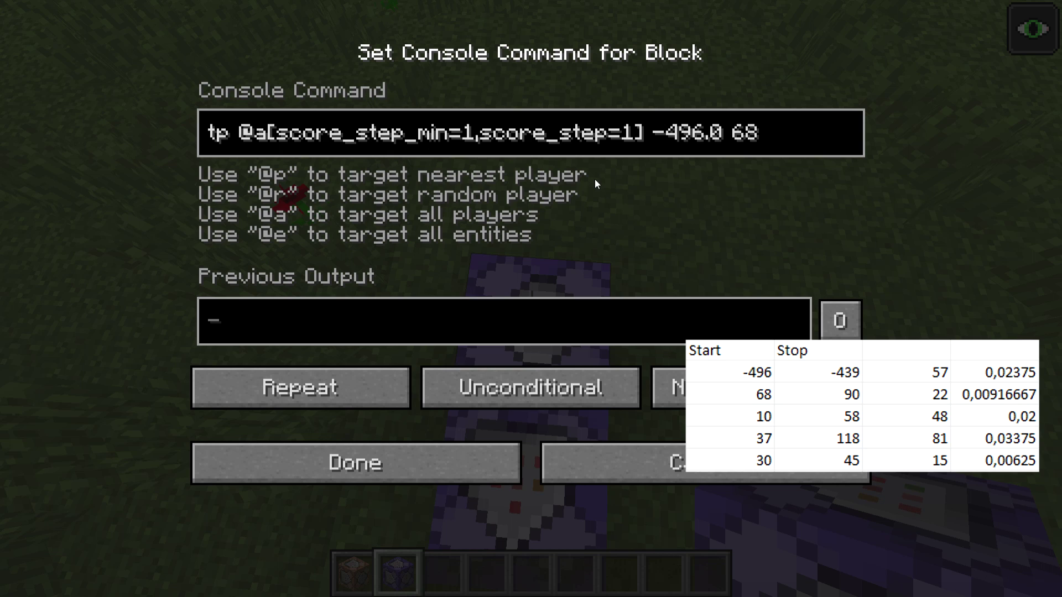
pyautogui.write('.0 10')
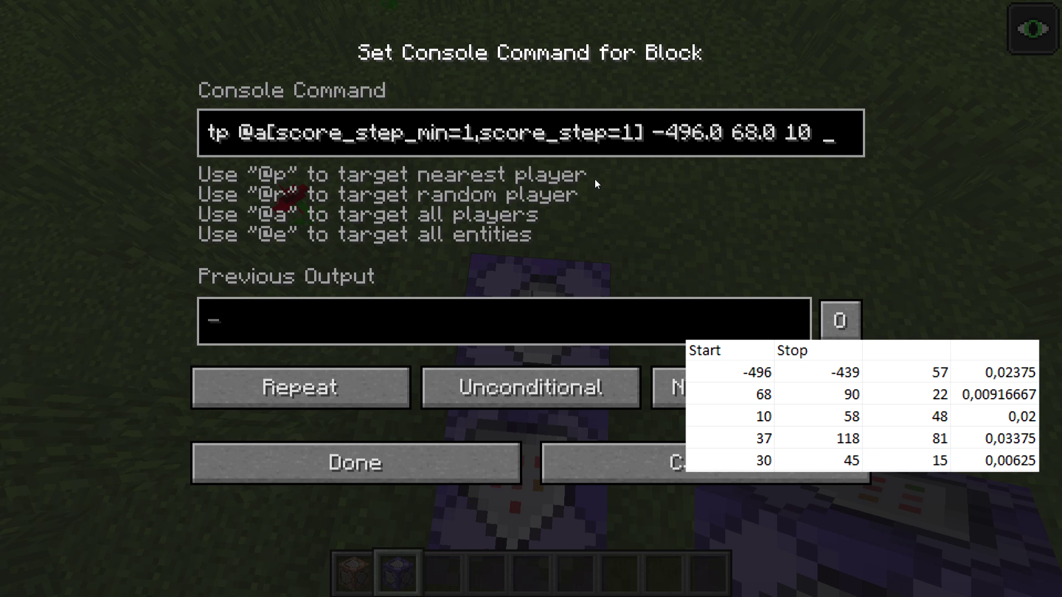
pyautogui.write('.0 37 30')
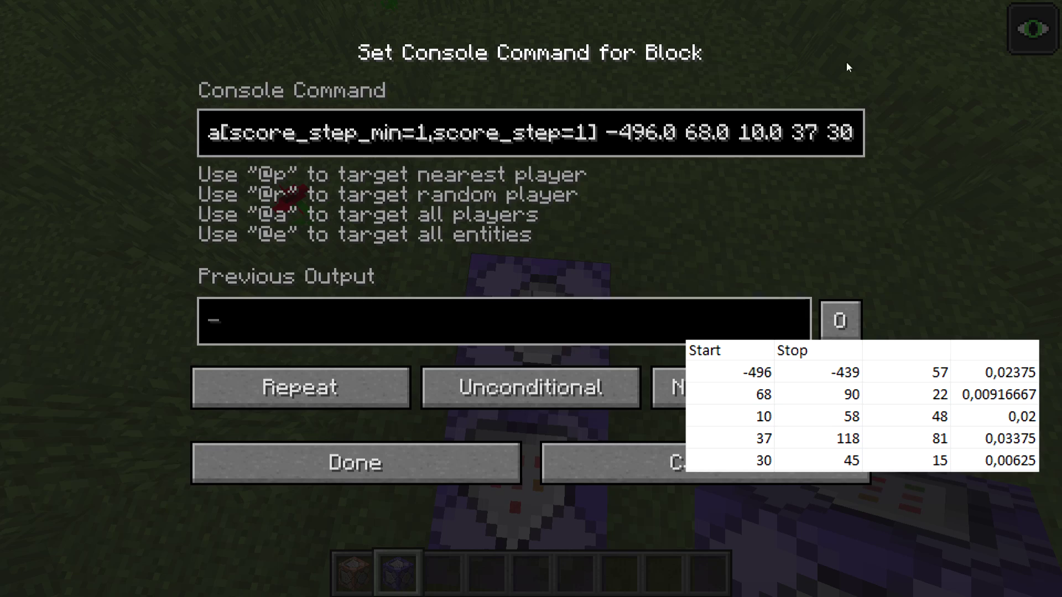
pyautogui.click(399, 477)
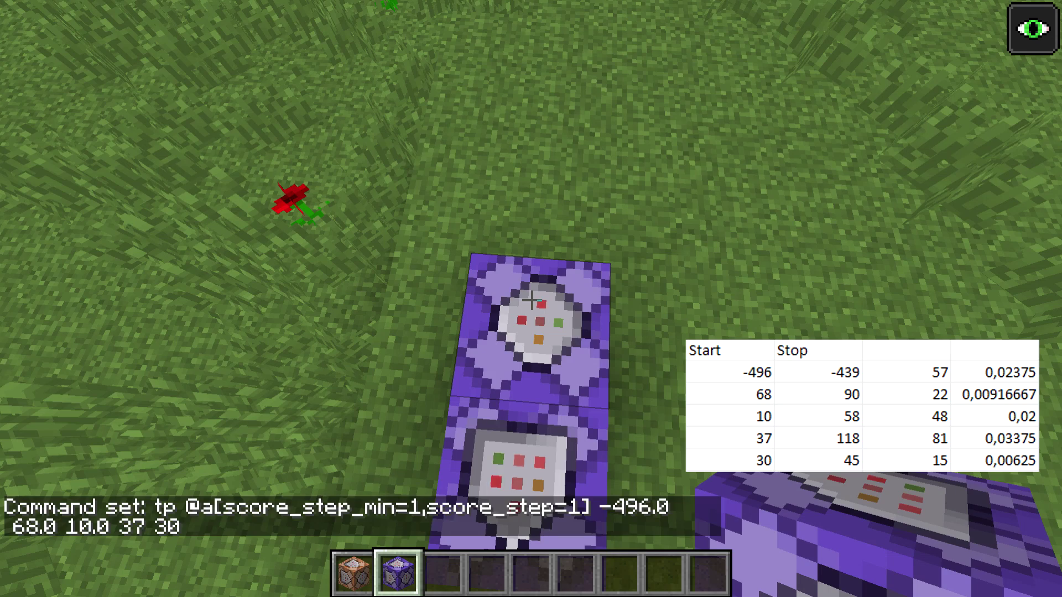
# Place a third command block and change its selector's maximum to score_step=2400.
pyautogui.middleClick(531, 298)
pyautogui.rightClick(531, 299)
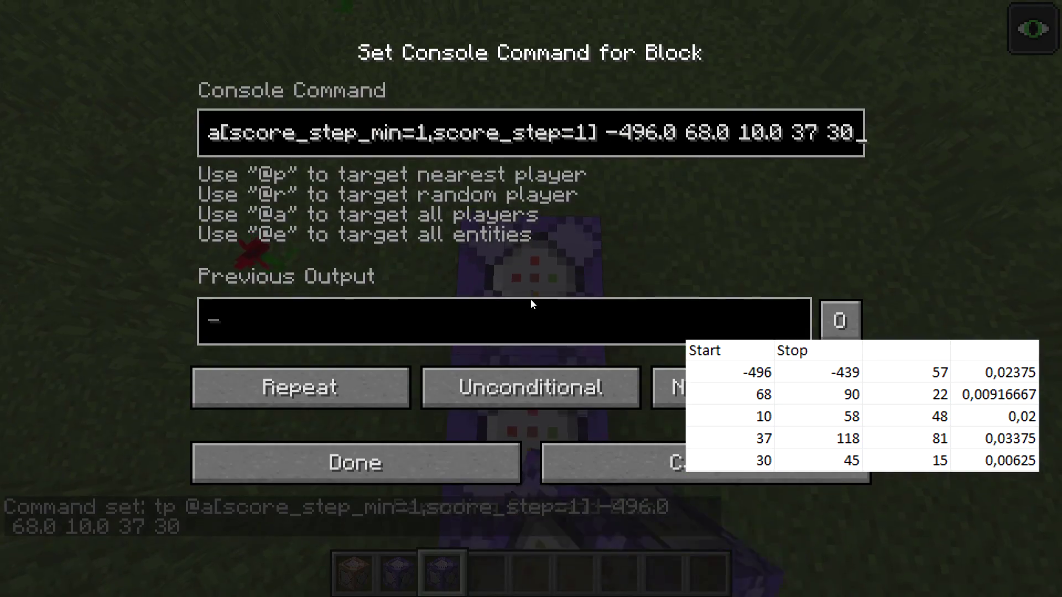
pyautogui.click(415, 138)
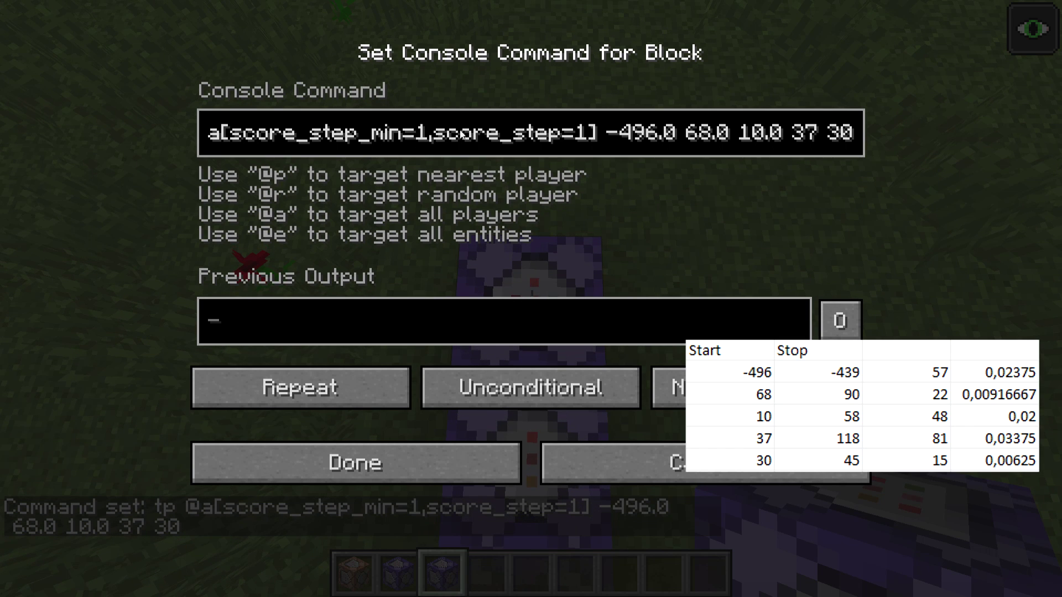
pyautogui.click(583, 131)
pyautogui.hotkey('shift', 'Right')
pyautogui.write('2400')
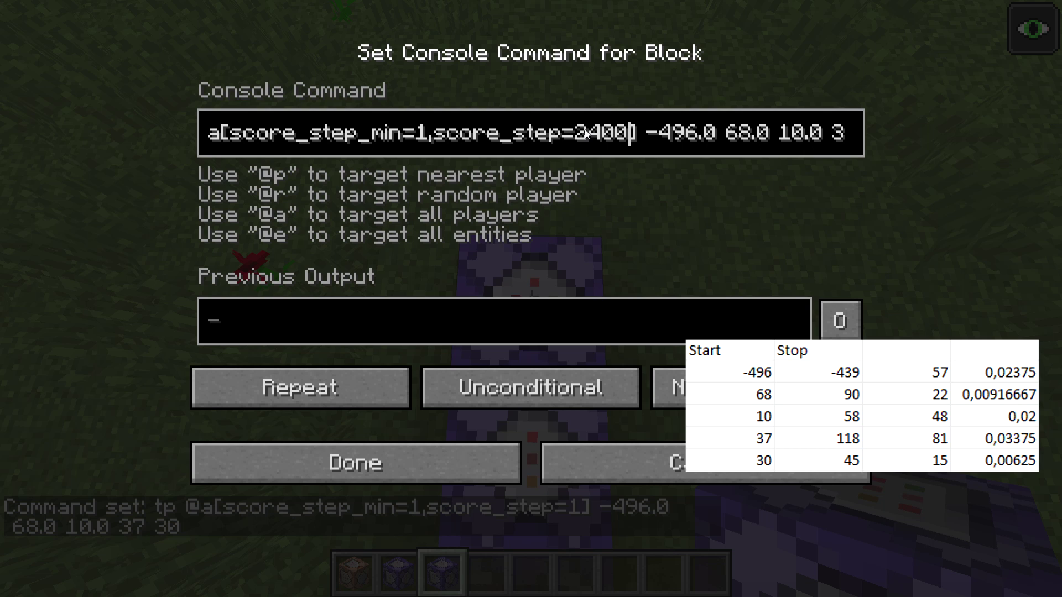
# Replace the coordinates with ~0.02375 ~0.00916667 ~0.02 ~0.03375 ~0.00625 and save.
pyautogui.click(655, 140)
pyautogui.hotkey('shift', 'Right')
pyautogui.hotkey('shift', 'Right')
pyautogui.hotkey('shift', 'Right')
pyautogui.hotkey('shift', 'Right')
pyautogui.hotkey('shift', 'Right')
pyautogui.hotkey('shift', 'Right')
pyautogui.hotkey('shift', 'Right')
pyautogui.hotkey('shift', 'Right')
pyautogui.hotkey('shift', 'Right')
pyautogui.hotkey('shift', 'Right')
pyautogui.hotkey('shift', 'Right')
pyautogui.hotkey('shift', 'Right')
pyautogui.hotkey('shift', 'Right')
pyautogui.hotkey('shift', 'Right')
pyautogui.hotkey('shift', 'Right')
pyautogui.hotkey('shift', 'Right')
pyautogui.hotkey('shift', 'Right')
pyautogui.hotkey('shift', 'Right')
pyautogui.hotkey('shift', 'Right')
pyautogui.hotkey('shift', 'Right')
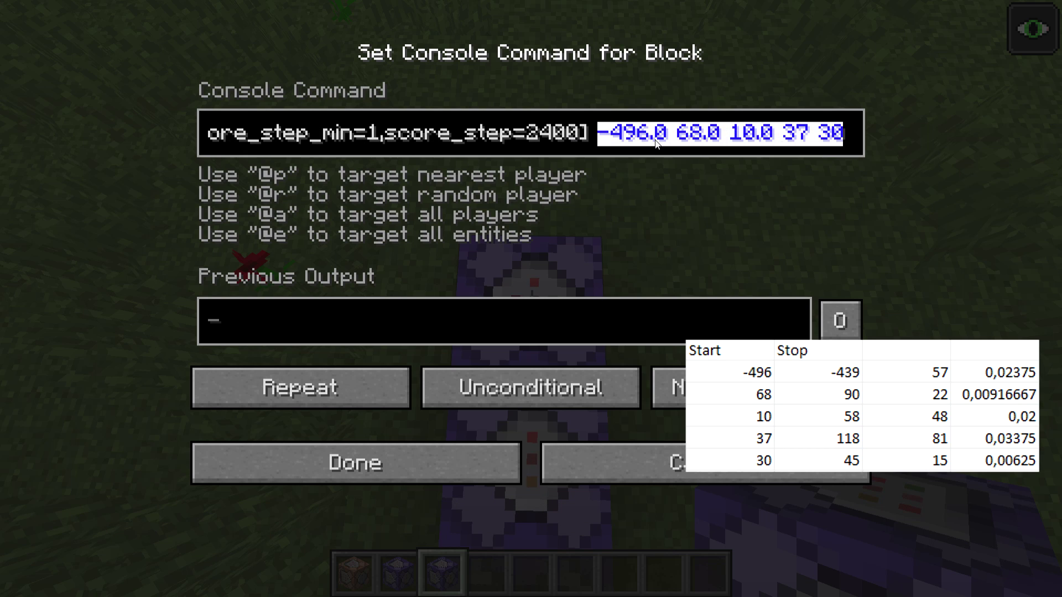
pyautogui.press('BackSpace')
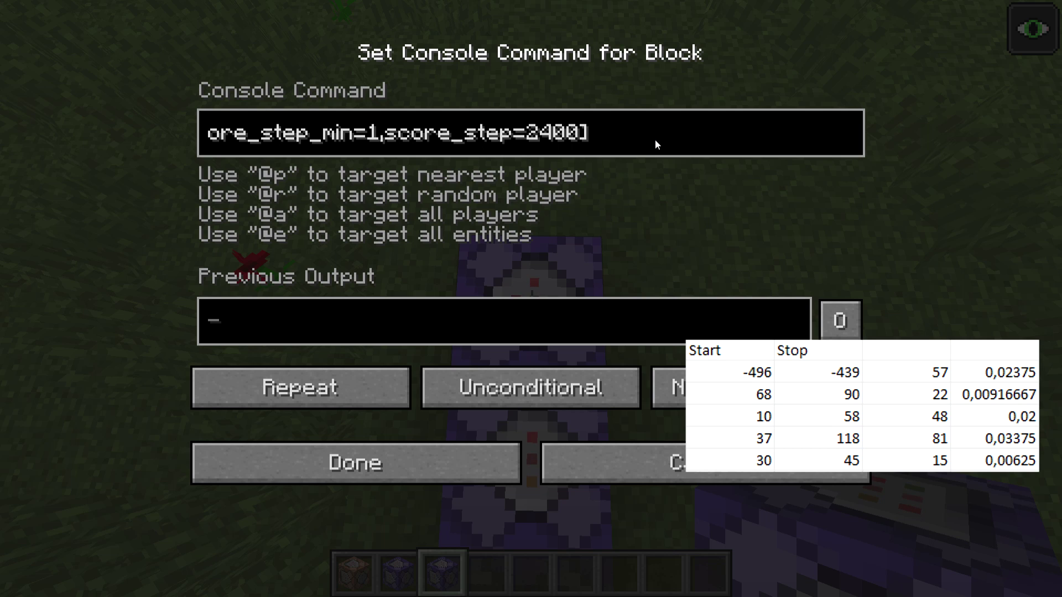
pyautogui.write('~0.02375 ~0.00916667 ~0.02 ~0.03375 ~0.00625')
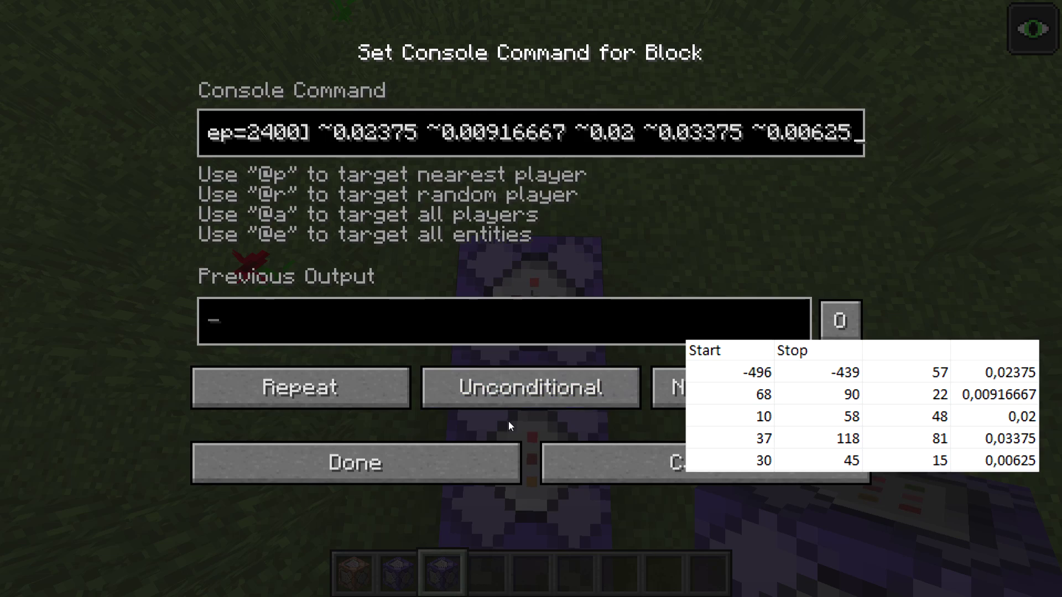
pyautogui.click(471, 470)
# Take Blocks of Redstone from the creative inventory and place two beside the command blocks.
pyautogui.press('e')
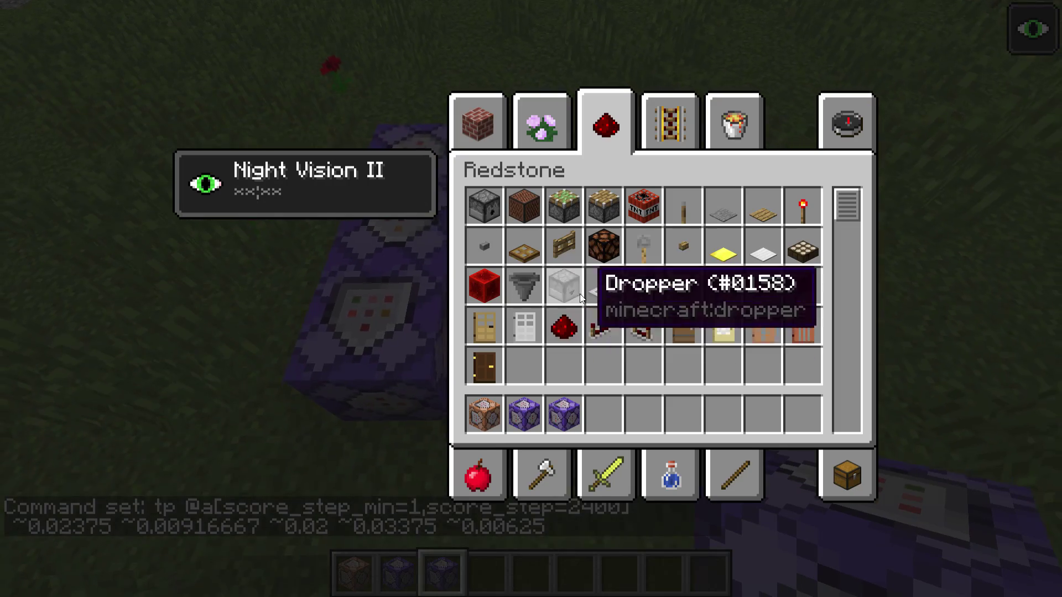
pyautogui.click(484, 286)
pyautogui.click(603, 415)
pyautogui.press('e')
pyautogui.press('4')
pyautogui.rightClick(531, 299)
pyautogui.rightClick(531, 299)
pyautogui.rightClick(531, 299)
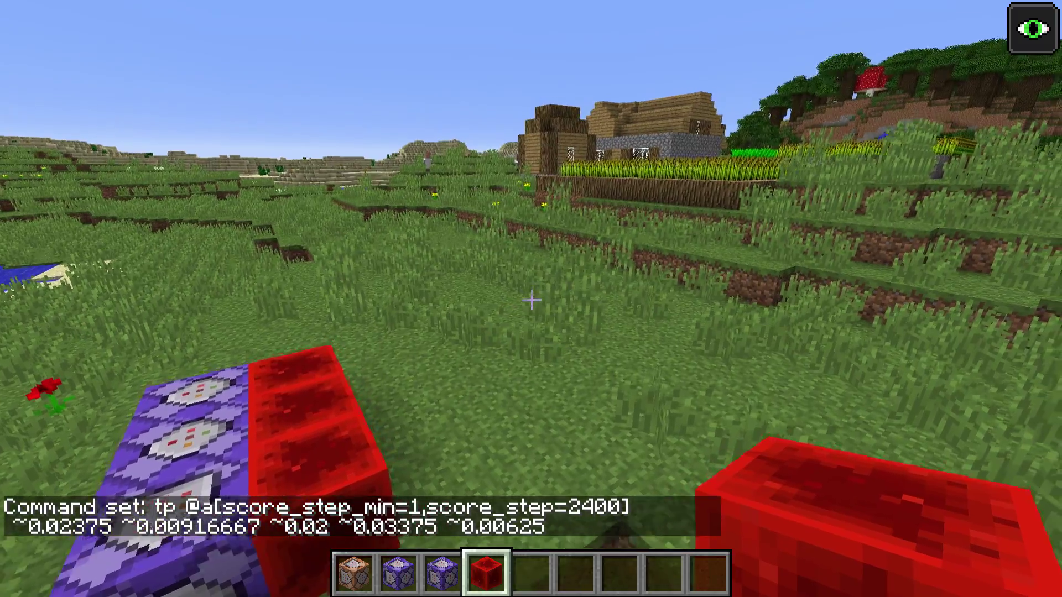
# Run /scoreboard players set on your player name to reset the step score to 0.
pyautogui.write('t/sc')
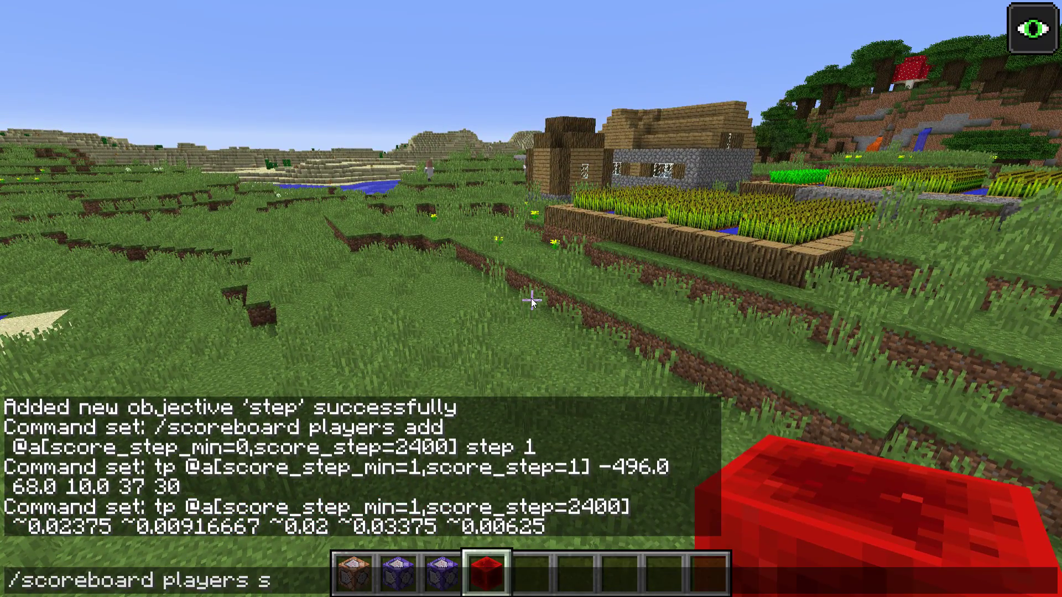
pyautogui.write('oreboard players set s')
pyautogui.press('Tab')
pyautogui.write('step')
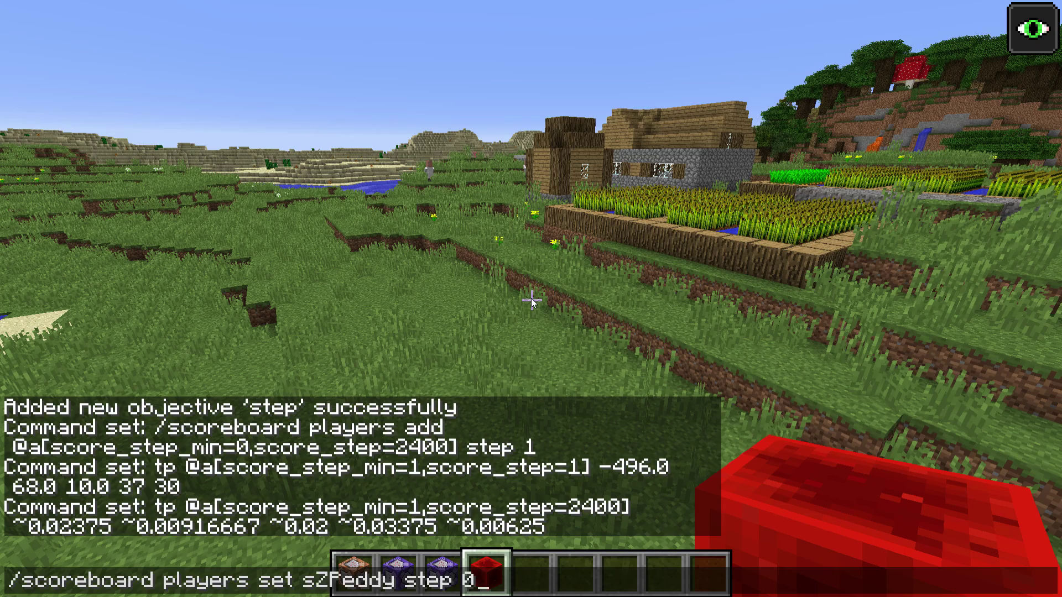
pyautogui.write(' 0')
pyautogui.press('Return')
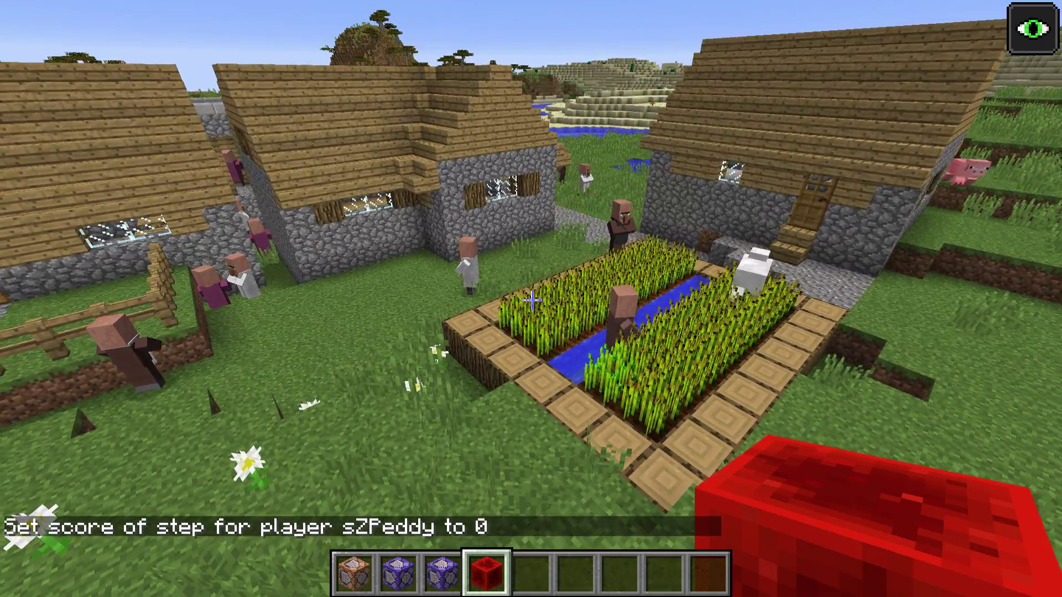
# Toggle the F3 debug screen and hide the HUD with F1 to watch the camera glide.
pyautogui.press('F3')
pyautogui.press('F3')
pyautogui.press('F1')
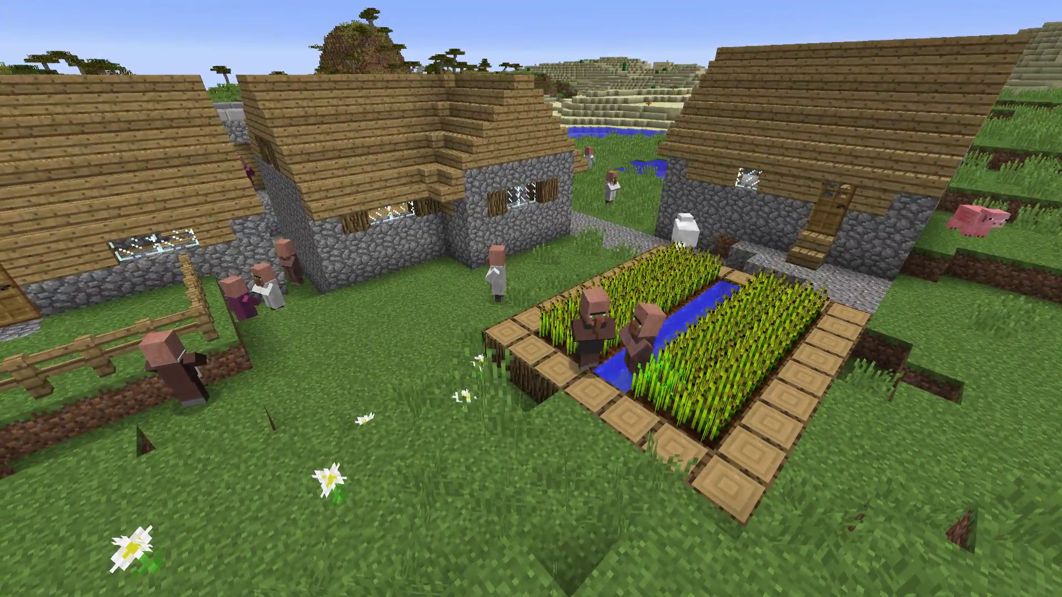